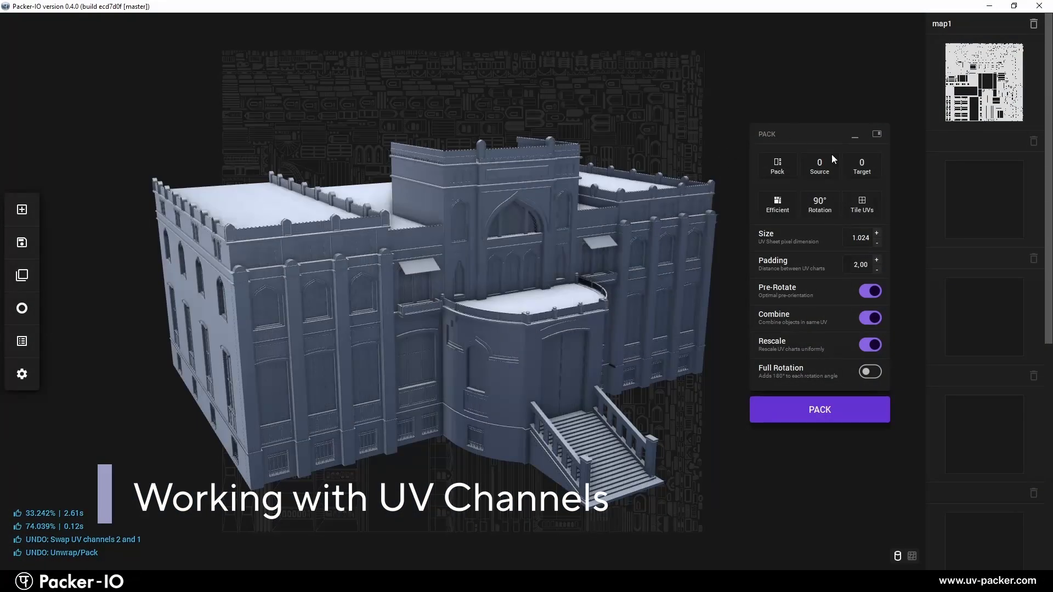
Step: Pack the building's UVs into target channel 1 with padding 8
click(861, 164)
click(859, 192)
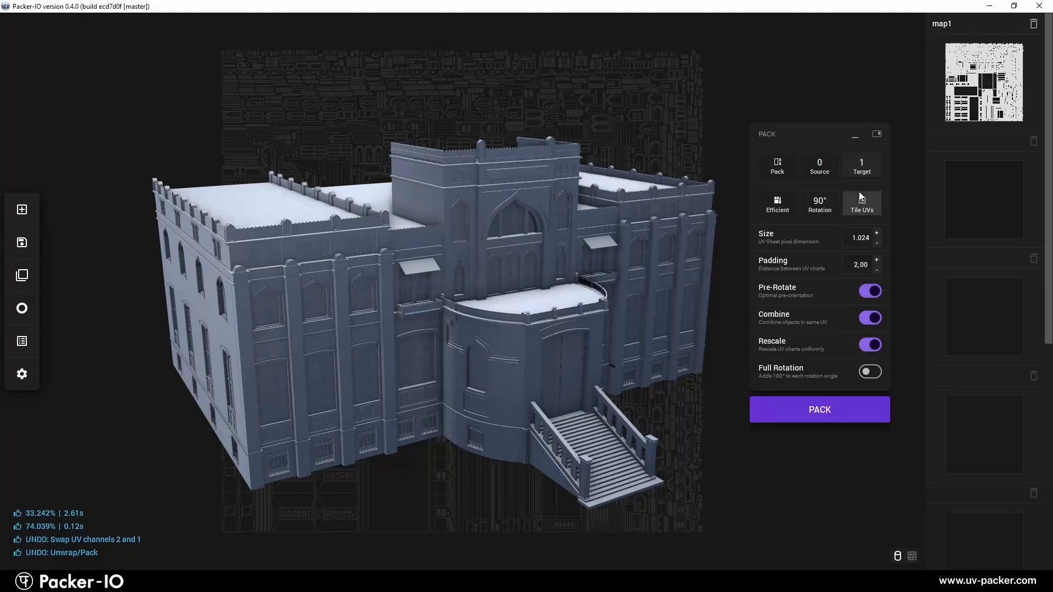
click(860, 265)
text(8)
click(817, 410)
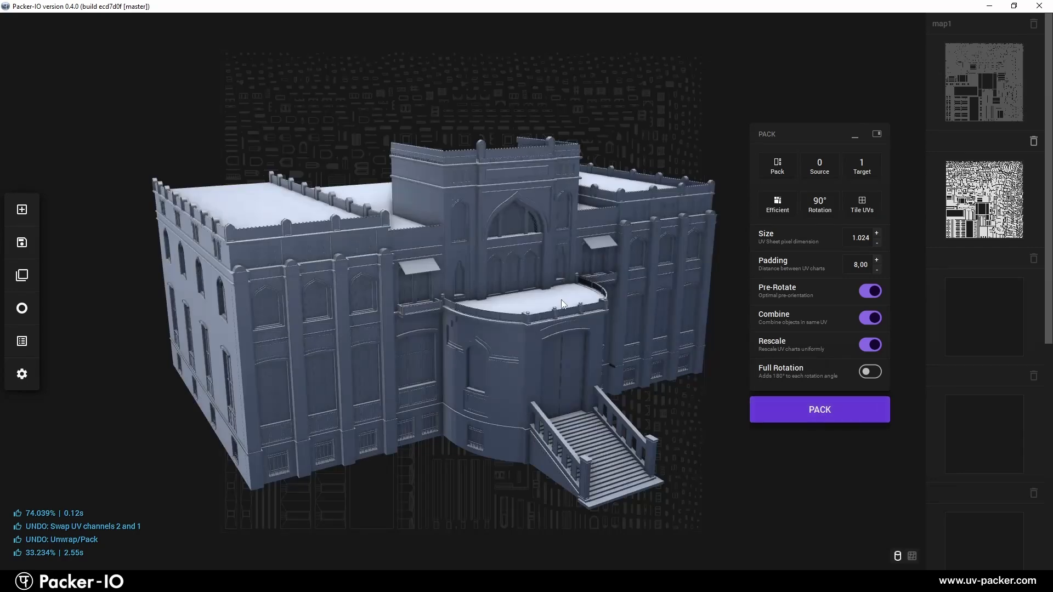
Step: Pack the UVs again, this time into target channel 3
click(871, 164)
click(863, 260)
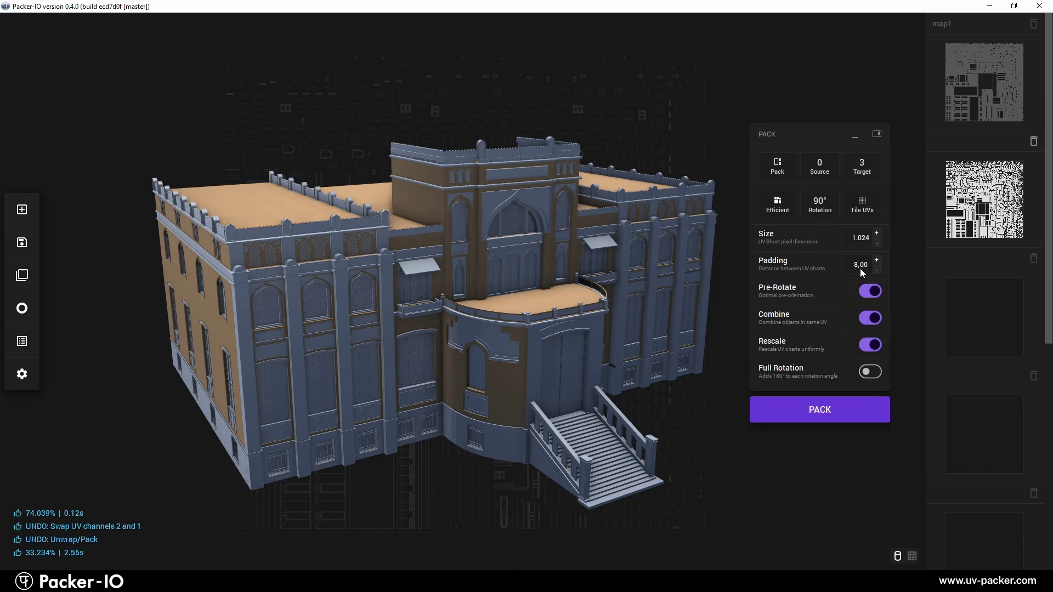
click(833, 410)
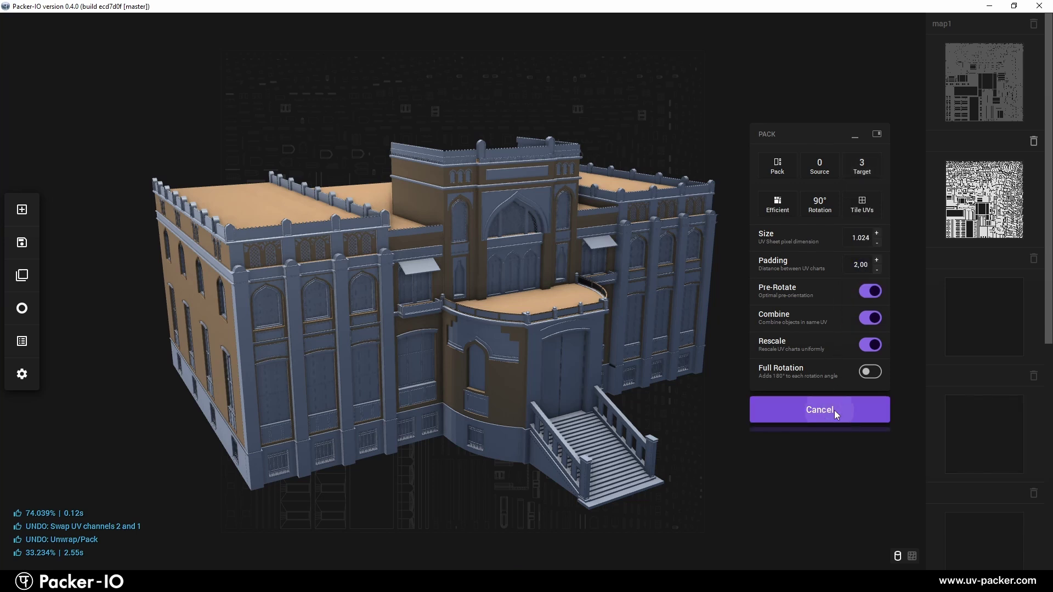
Step: Rearrange the channels: new map to slot 3, second map to slot 4, empty slot swapped with third
drag(975, 417, 978, 318)
drag(1003, 214, 978, 436)
drag(1013, 232, 1003, 310)
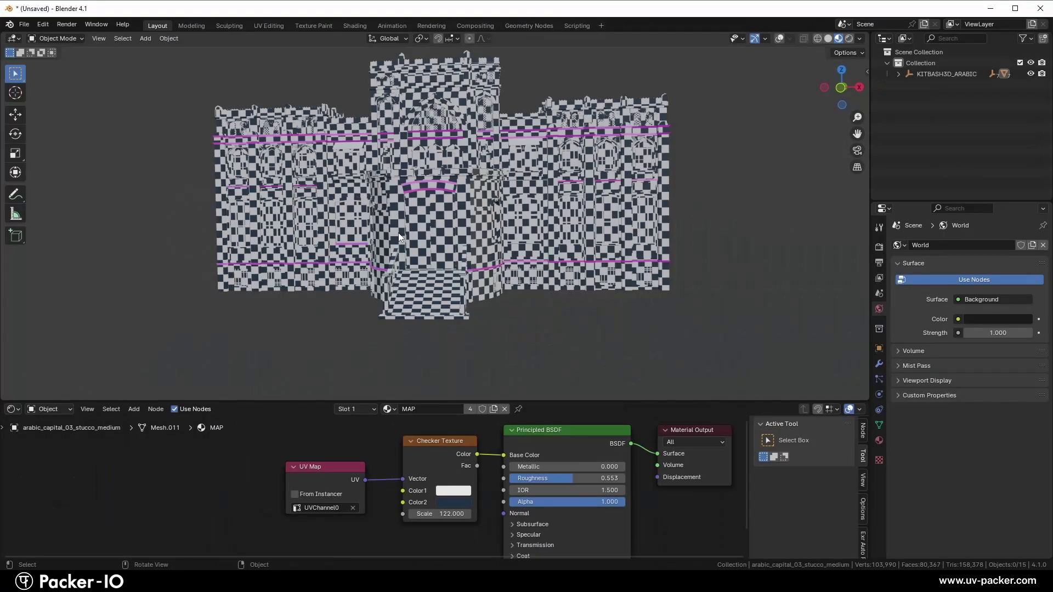
Step: Point the checker's UV Map node at Walls, then switch it to LightMap
middle_drag(398, 232, 450, 266)
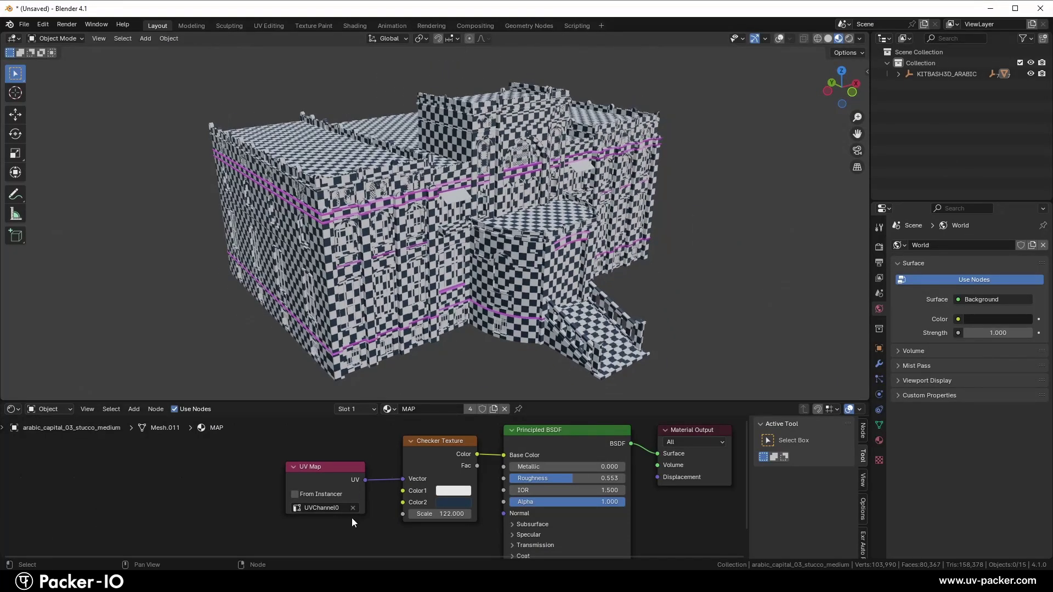
click(329, 508)
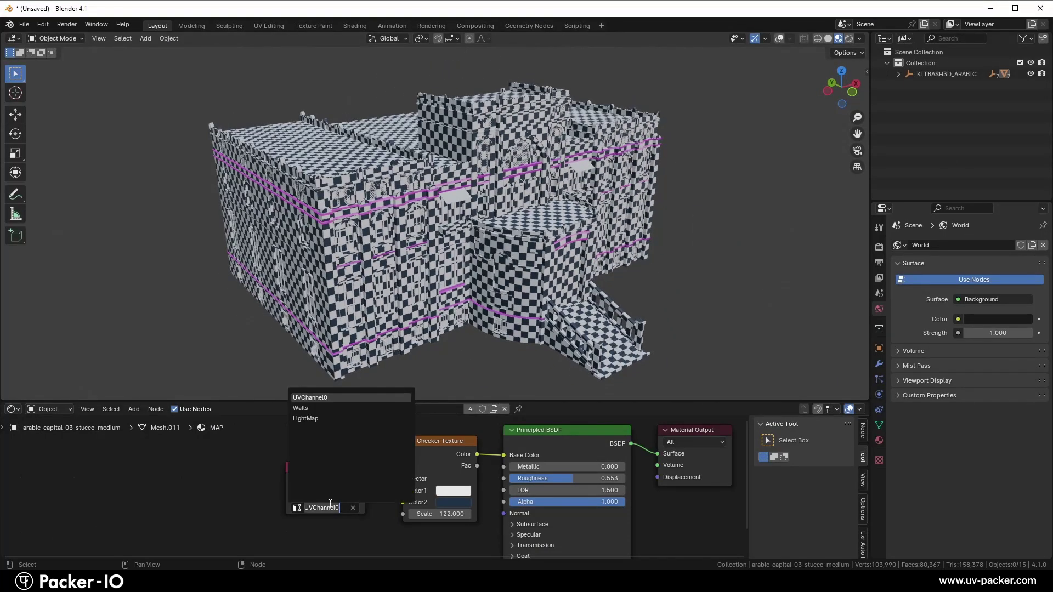
click(312, 409)
click(317, 507)
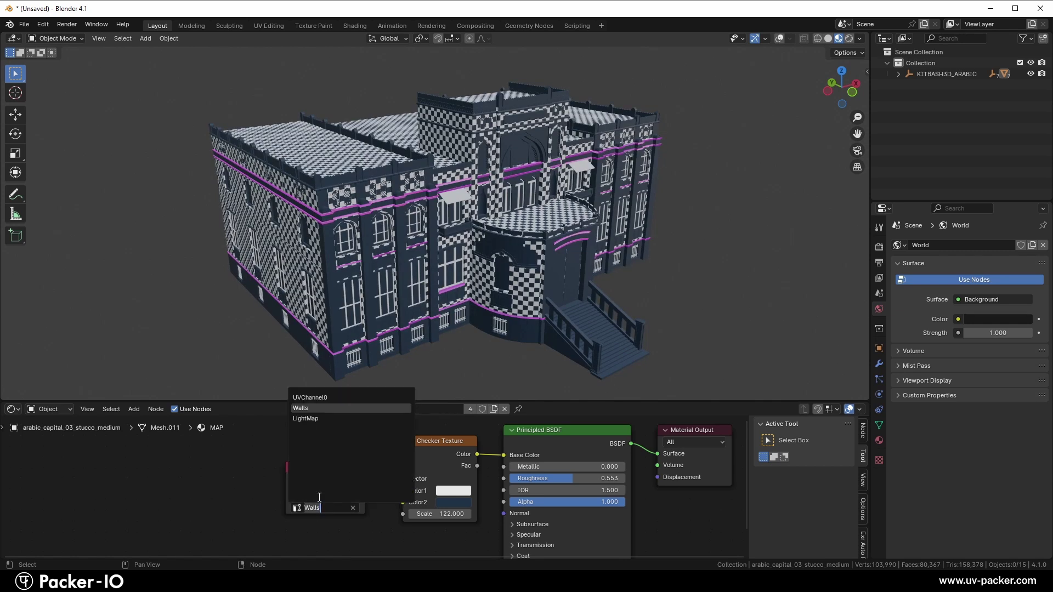
click(315, 420)
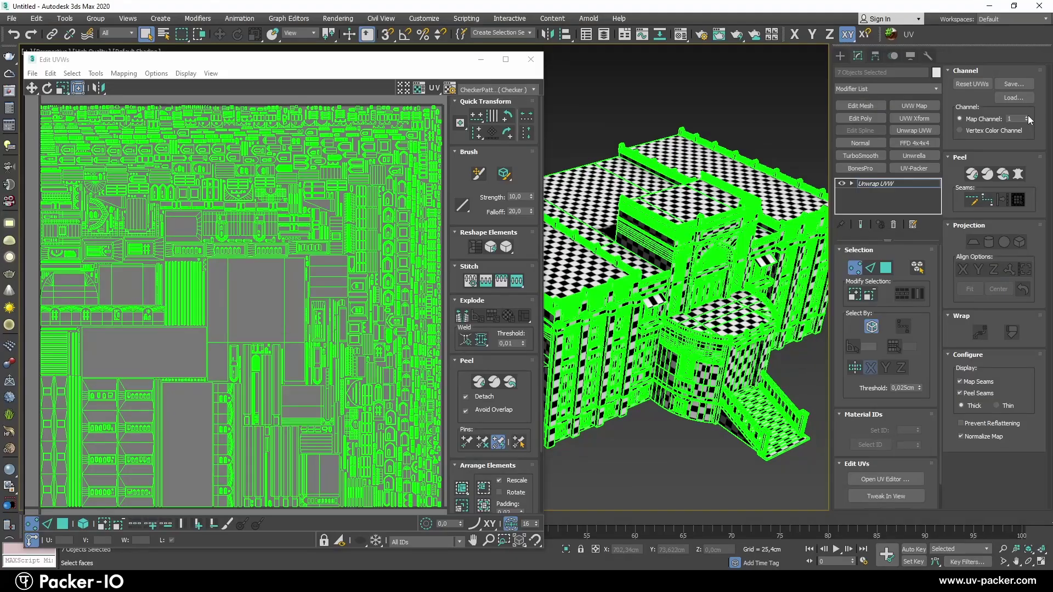
Step: Step the Unwrap UVW map channel to 2, then 3, abandoning edits at each warning
click(488, 328)
click(1027, 117)
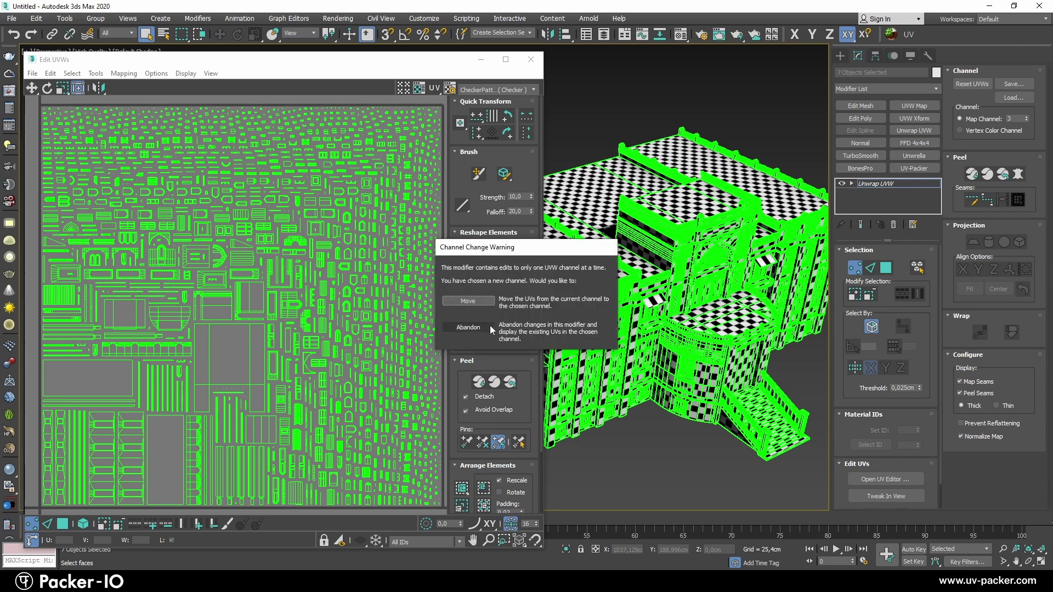
click(488, 325)
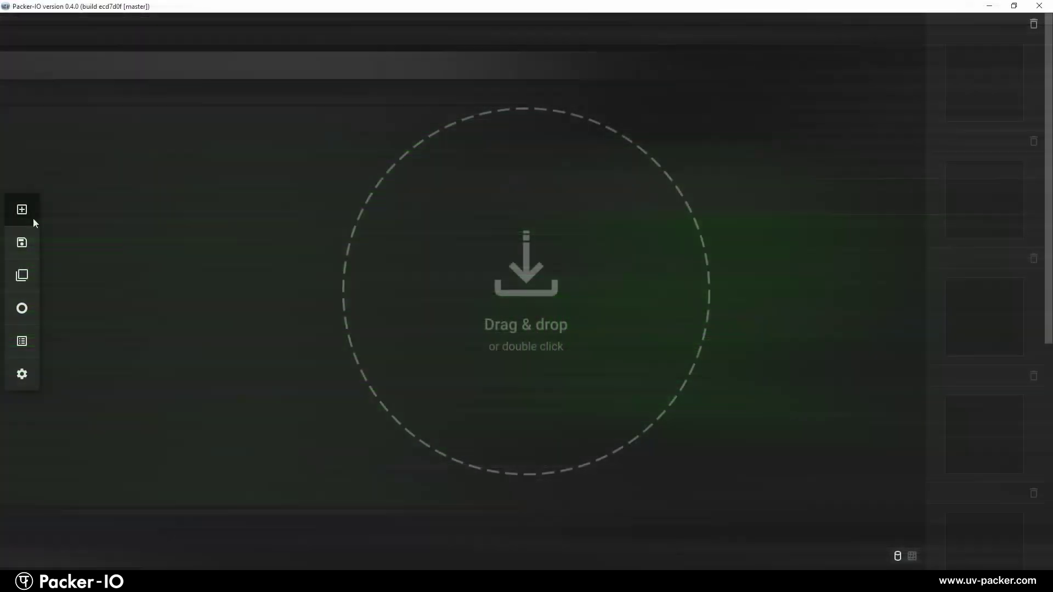
Step: Import Scout_Delivery_Robot.obj and turn the robot to a three-quarter view
click(31, 216)
click(246, 147)
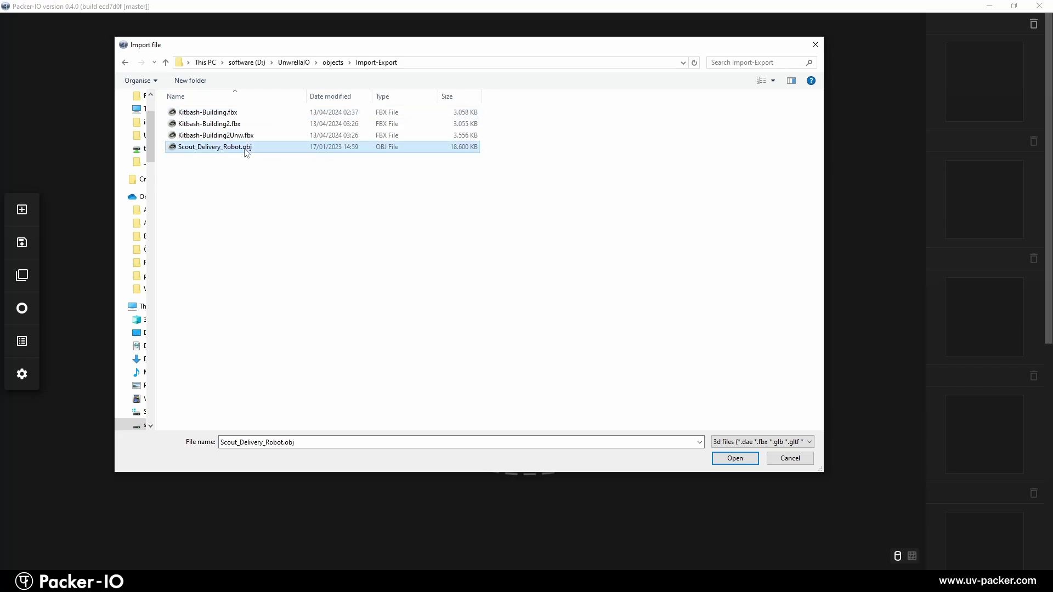
click(734, 458)
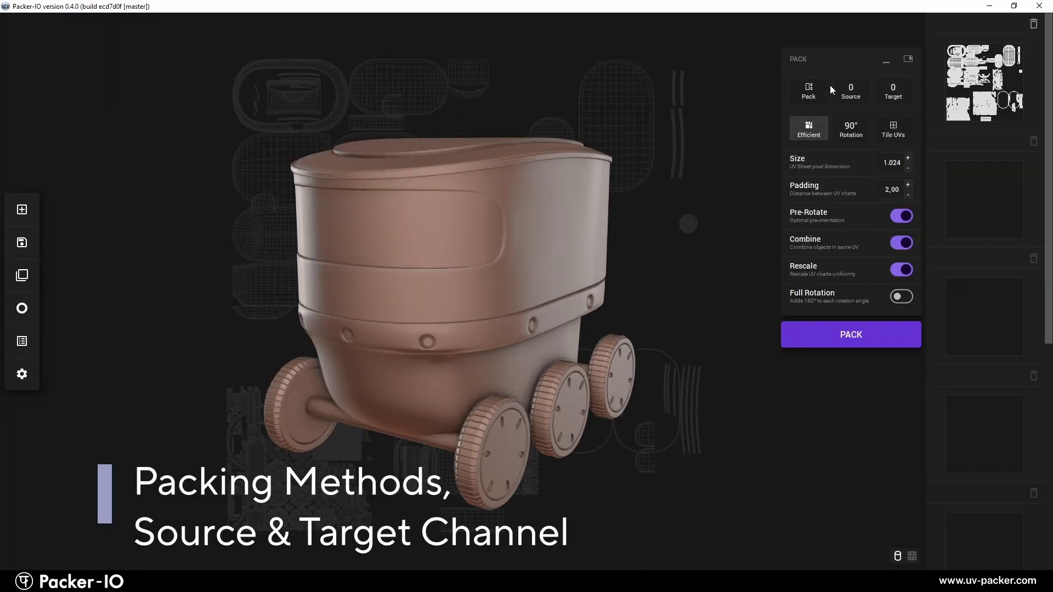
drag(816, 67, 765, 131)
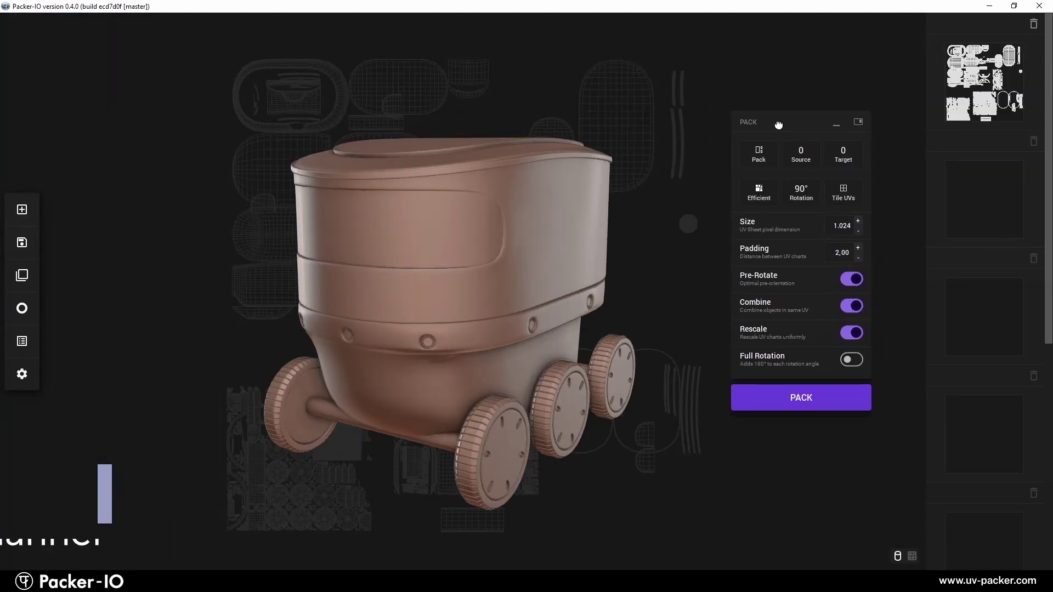
click(761, 154)
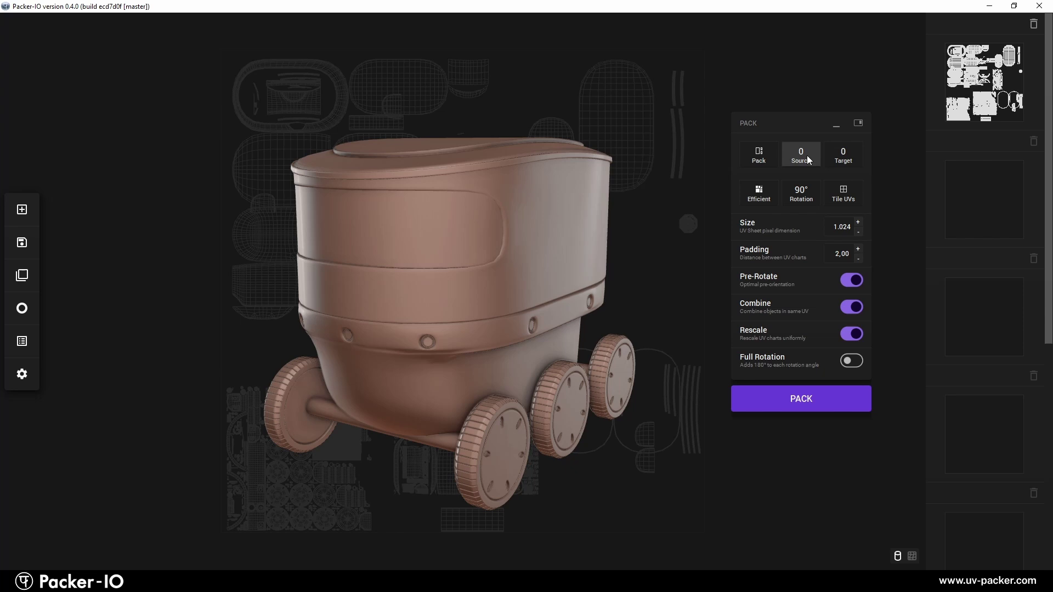
Step: Keep source channel 0 and pack the robot's UVs into target channel 0
mouse_move(807, 155)
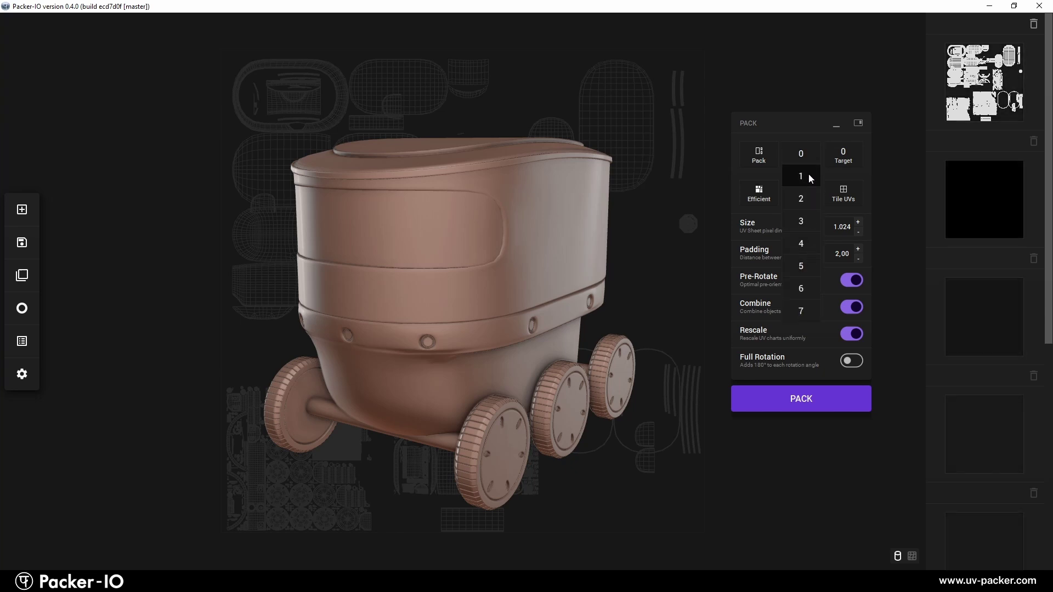
click(804, 151)
drag(789, 132, 780, 132)
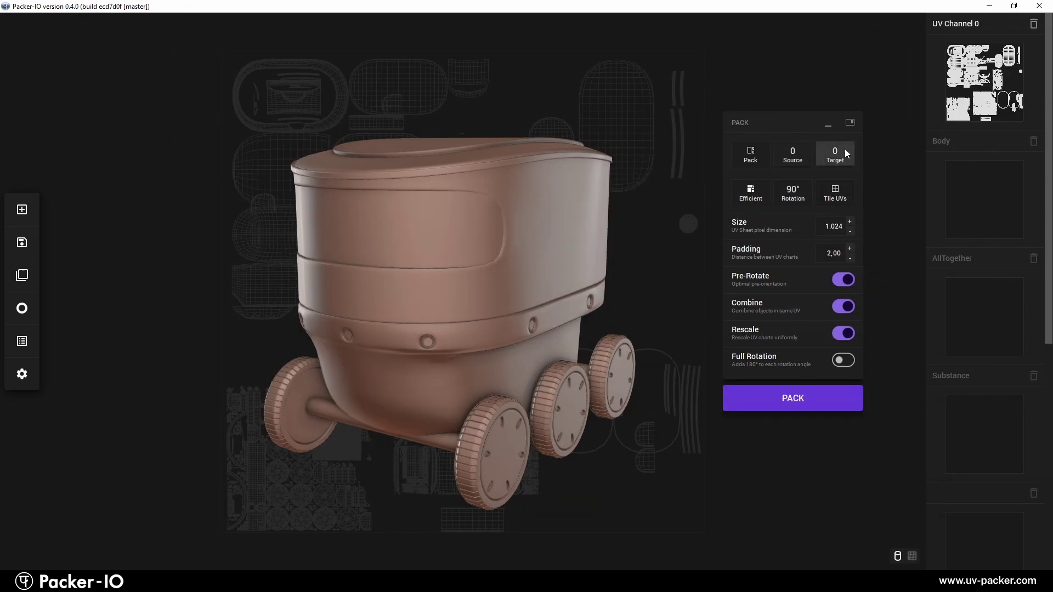
click(811, 396)
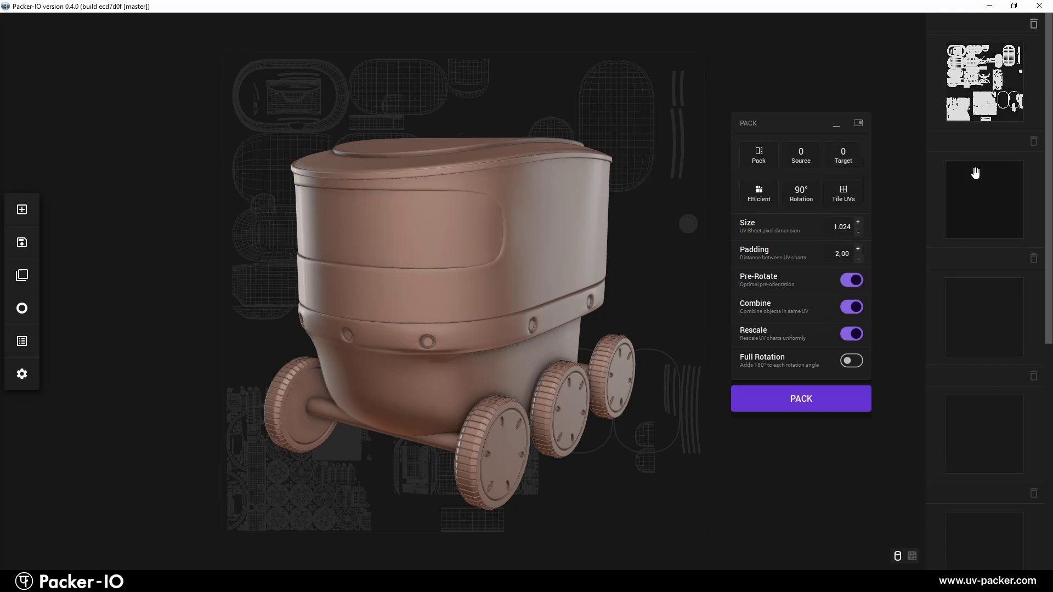
scroll(983, 472, down, 1)
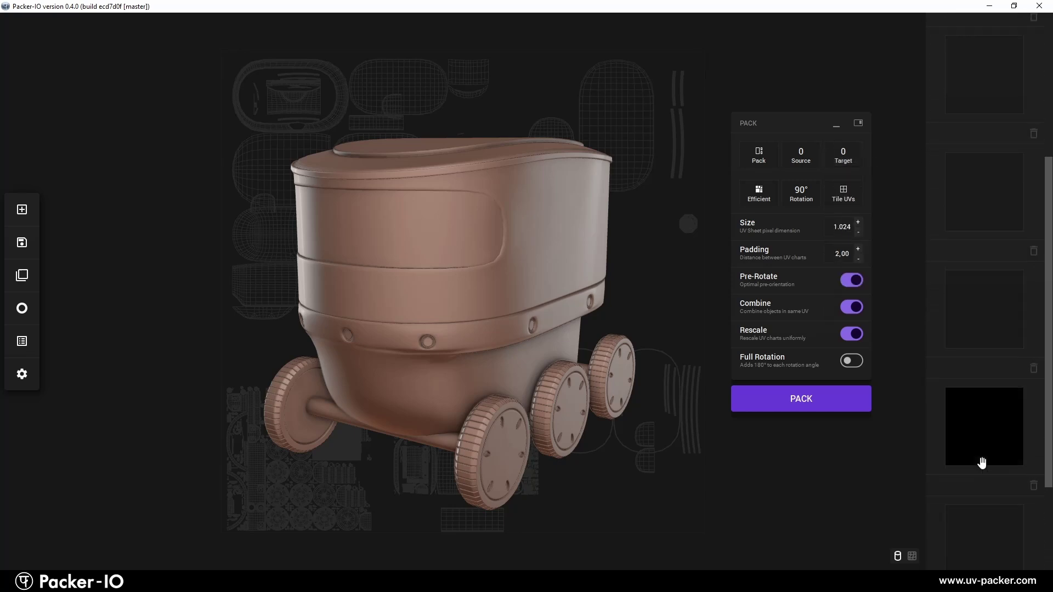
scroll(980, 461, down, 1)
scroll(977, 448, up, 2)
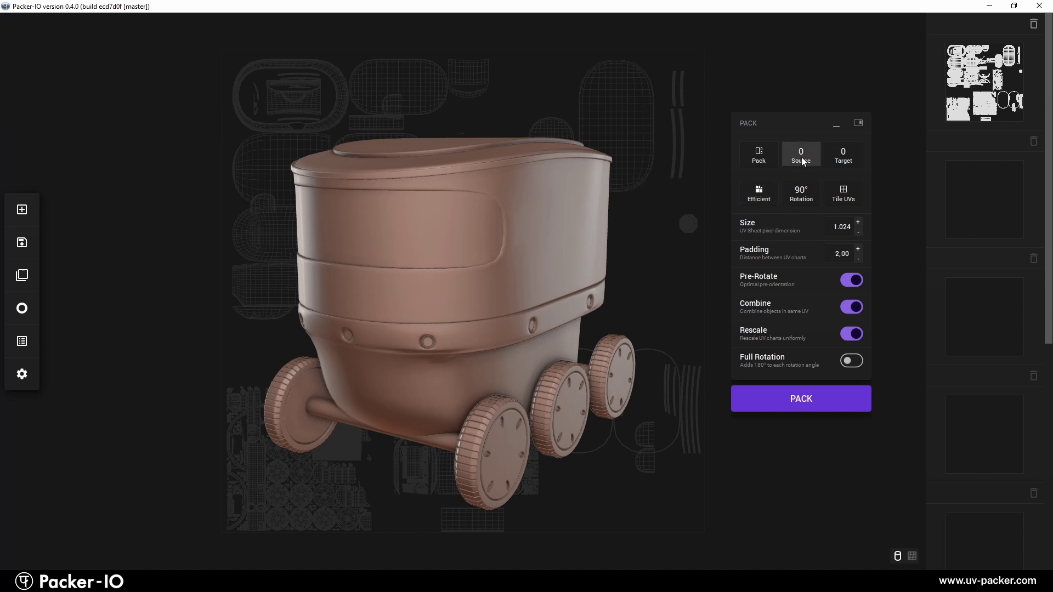
Step: Pack the robot's UVs into channel 1 and compare it with the original channel 0 layout
click(842, 158)
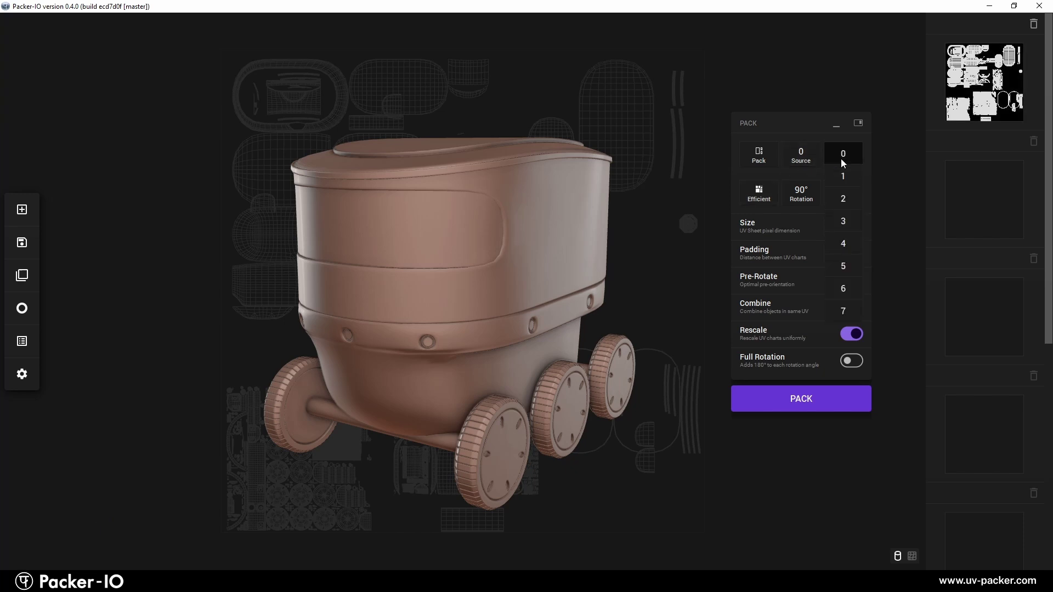
click(843, 179)
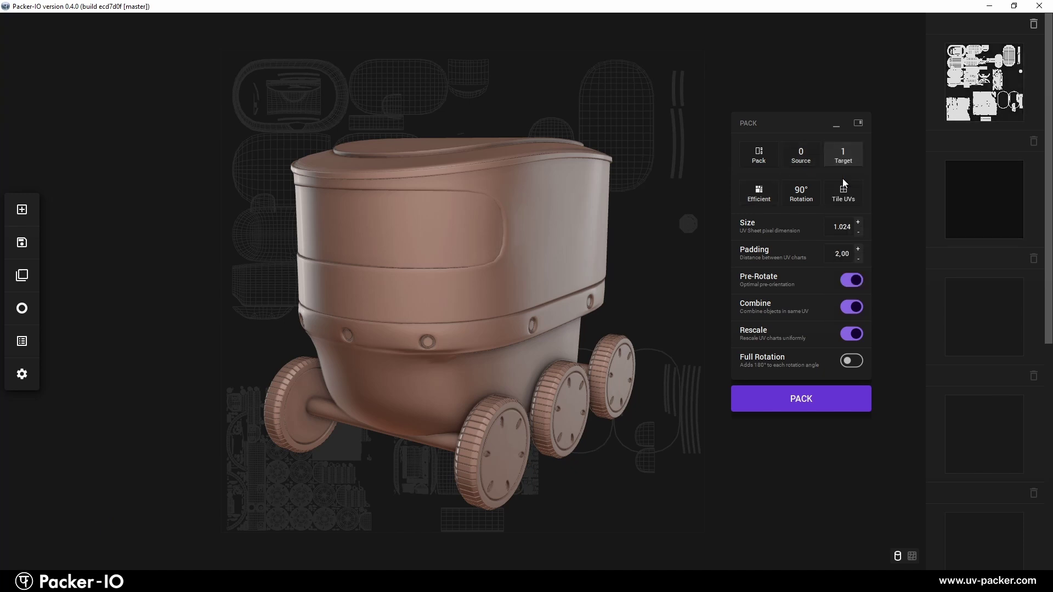
click(779, 395)
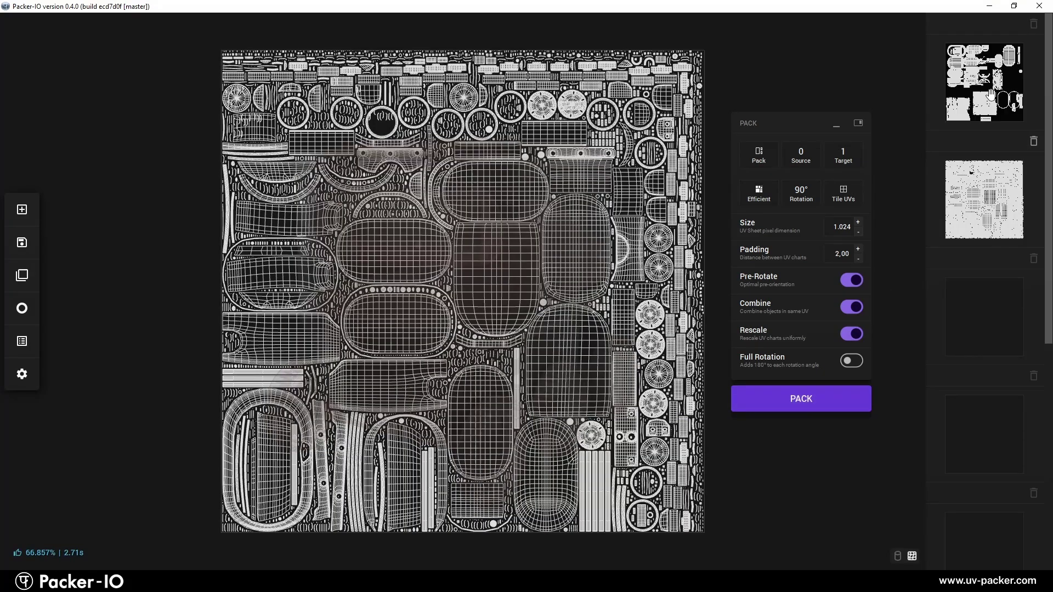
click(990, 92)
click(981, 181)
click(984, 82)
click(988, 188)
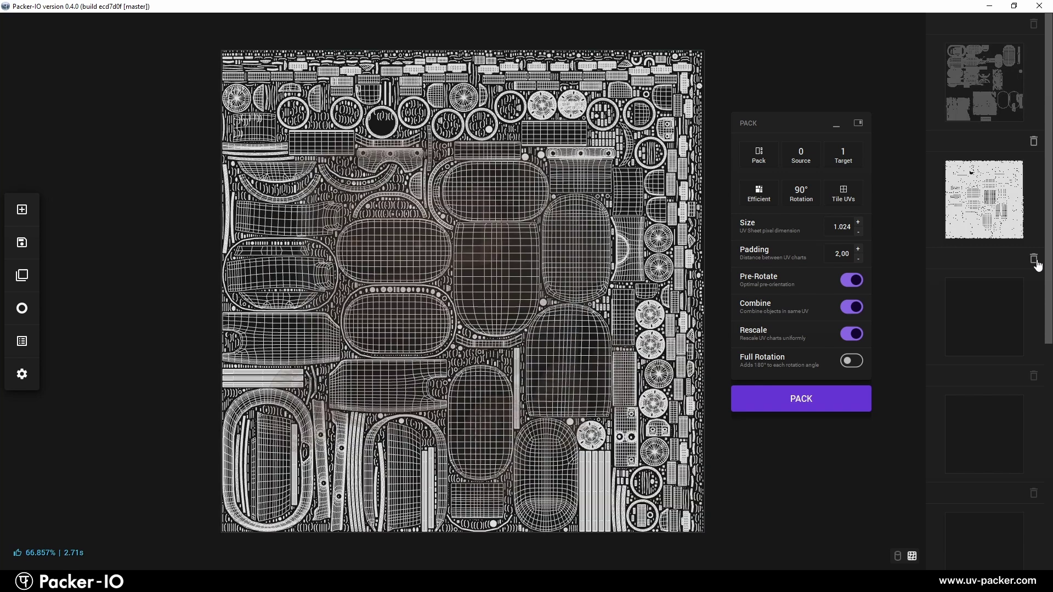
key(space)
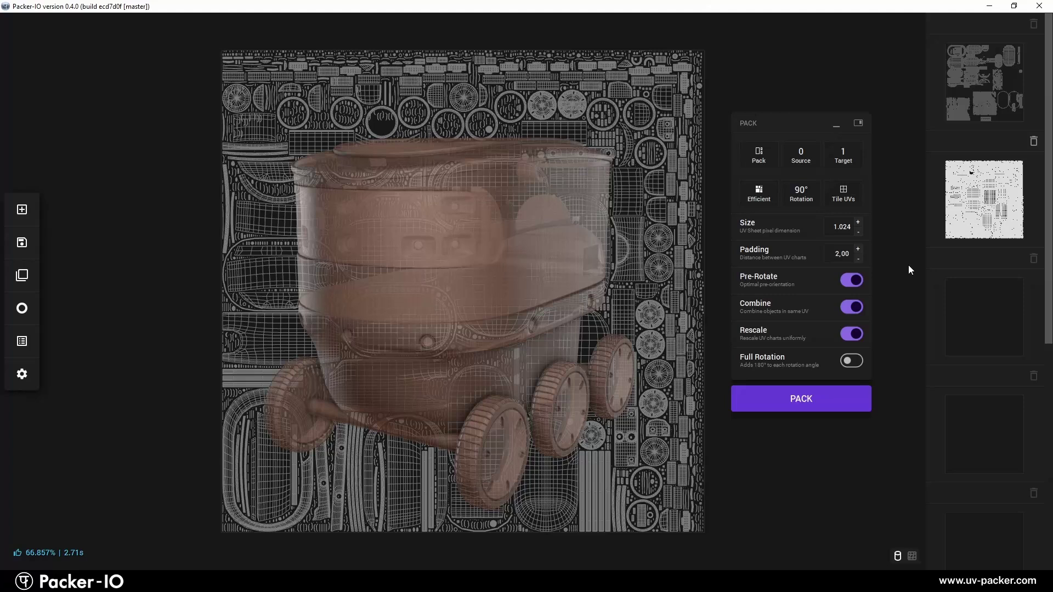
Step: Lower padding to 2.00 and pack the robot's UVs into channel 2
double_click(843, 255)
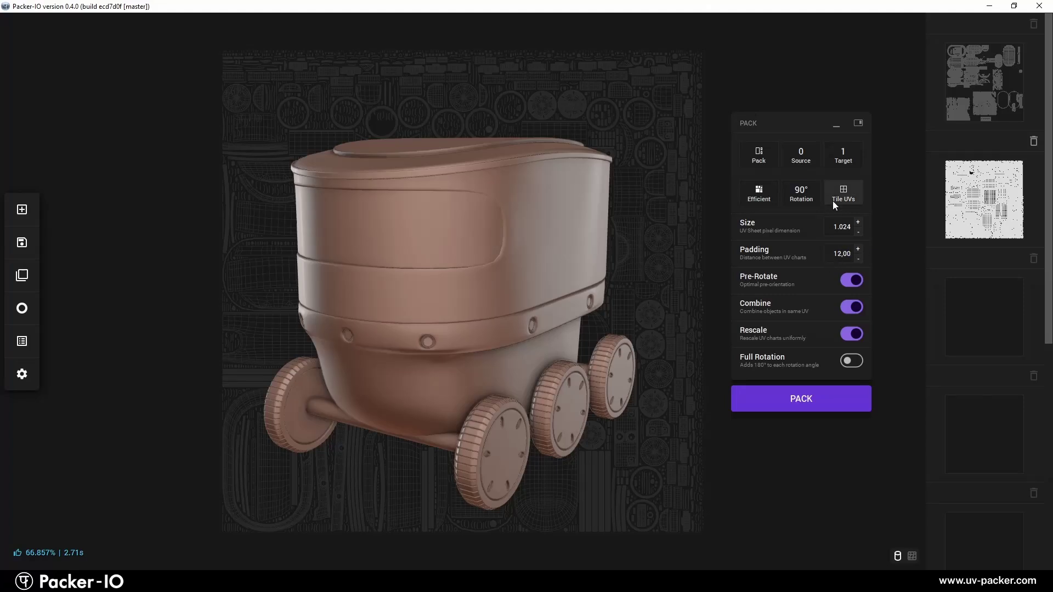
click(847, 163)
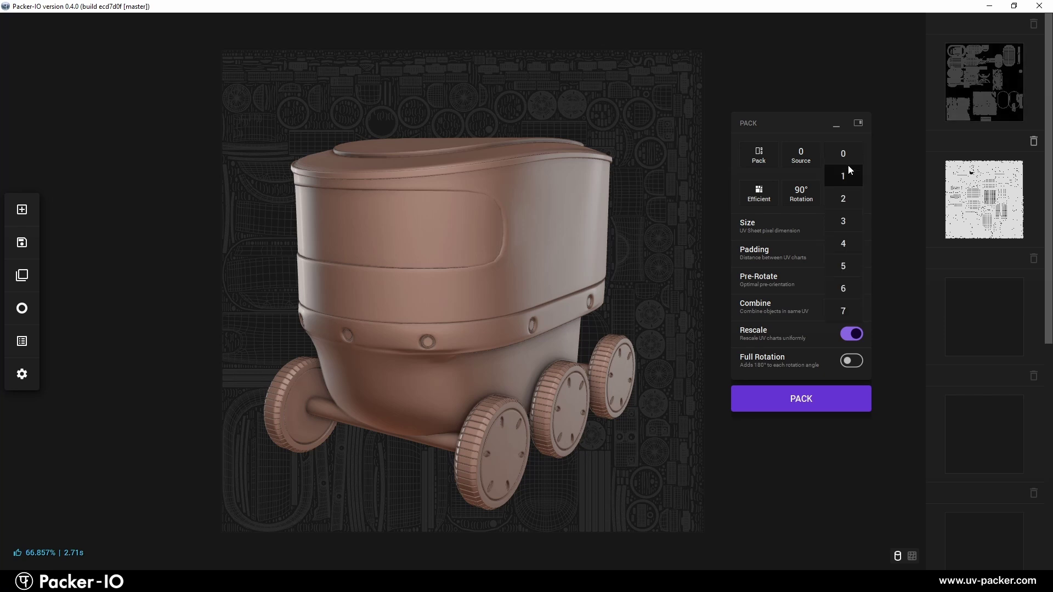
click(847, 198)
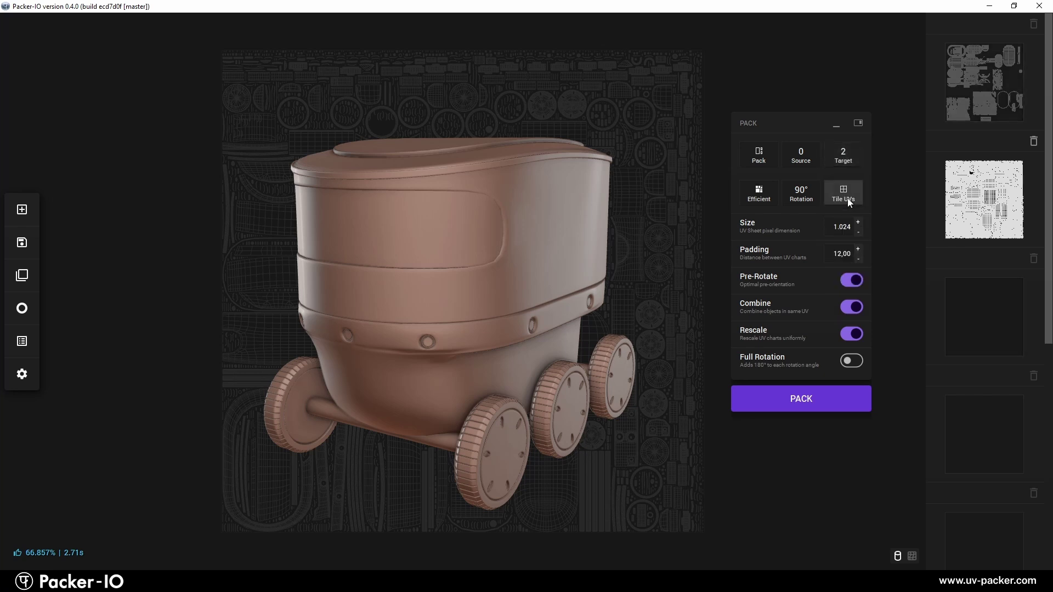
click(811, 397)
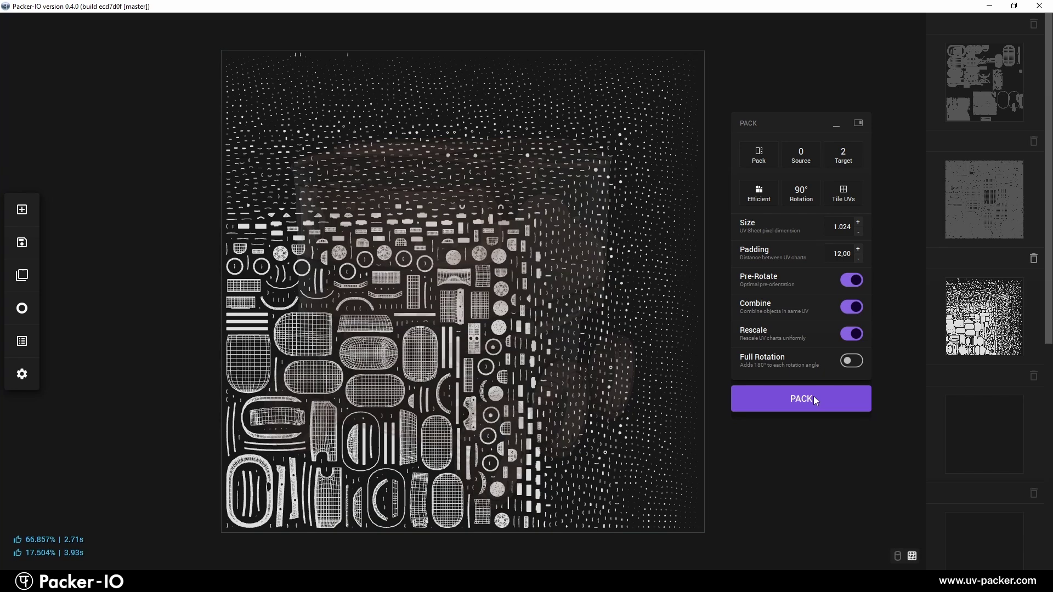
mouse_move(624, 344)
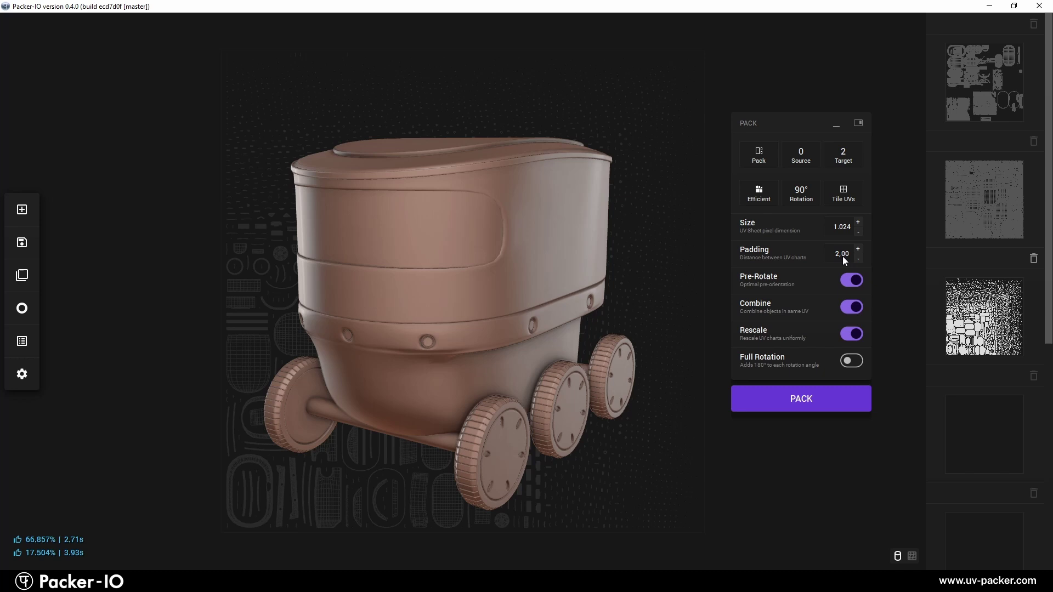
Step: Pack the UVs into channel 3 with Combine turned off
click(843, 155)
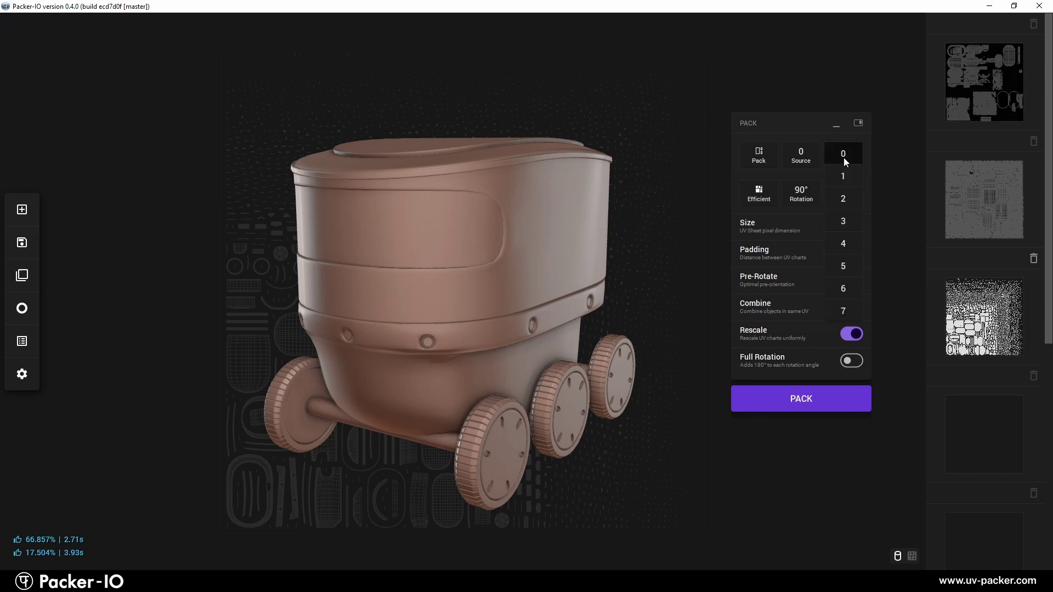
click(848, 221)
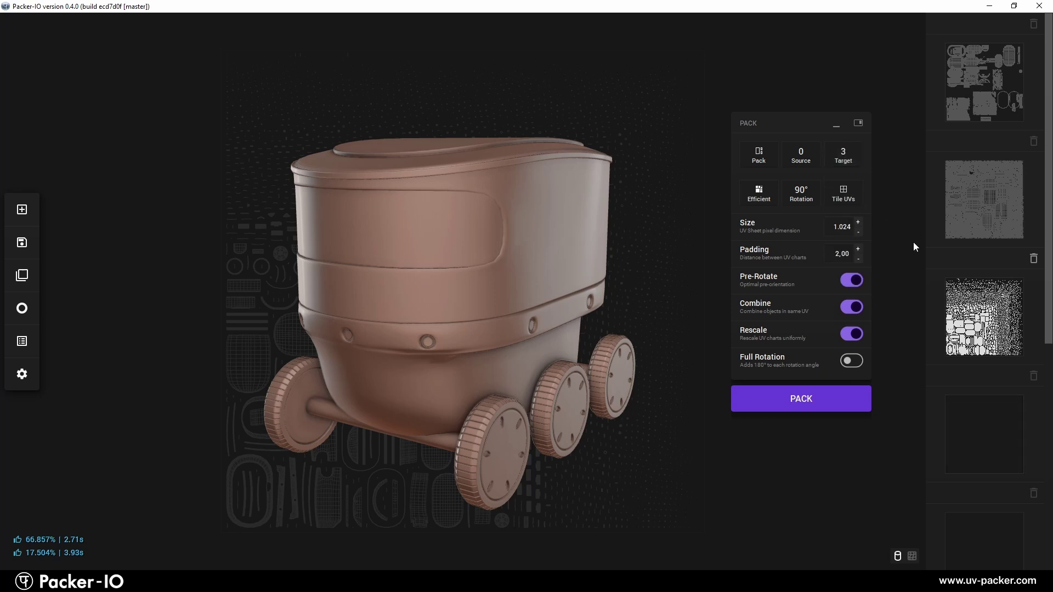
click(859, 309)
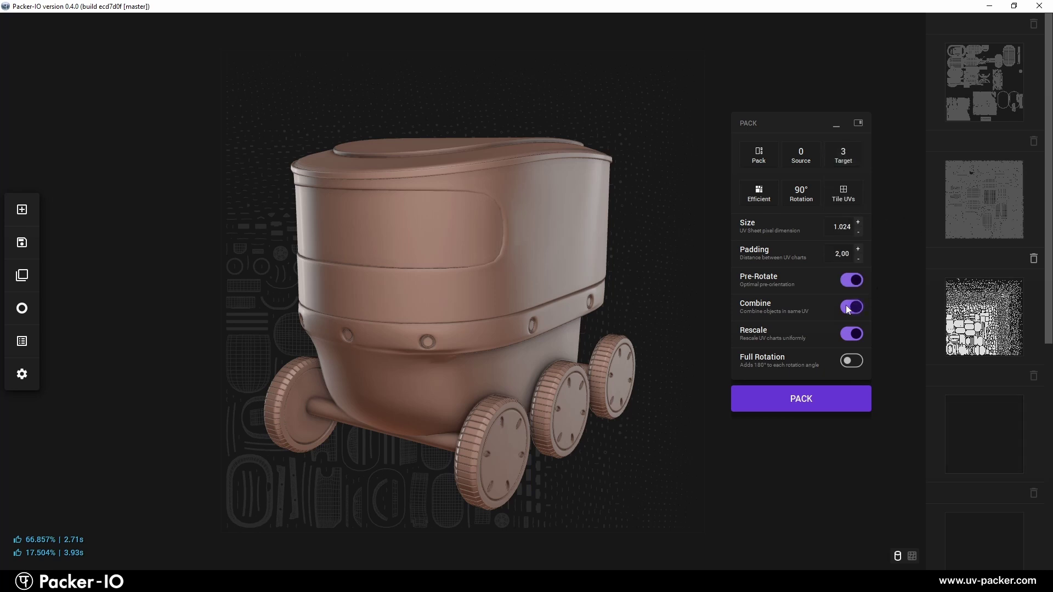
click(831, 395)
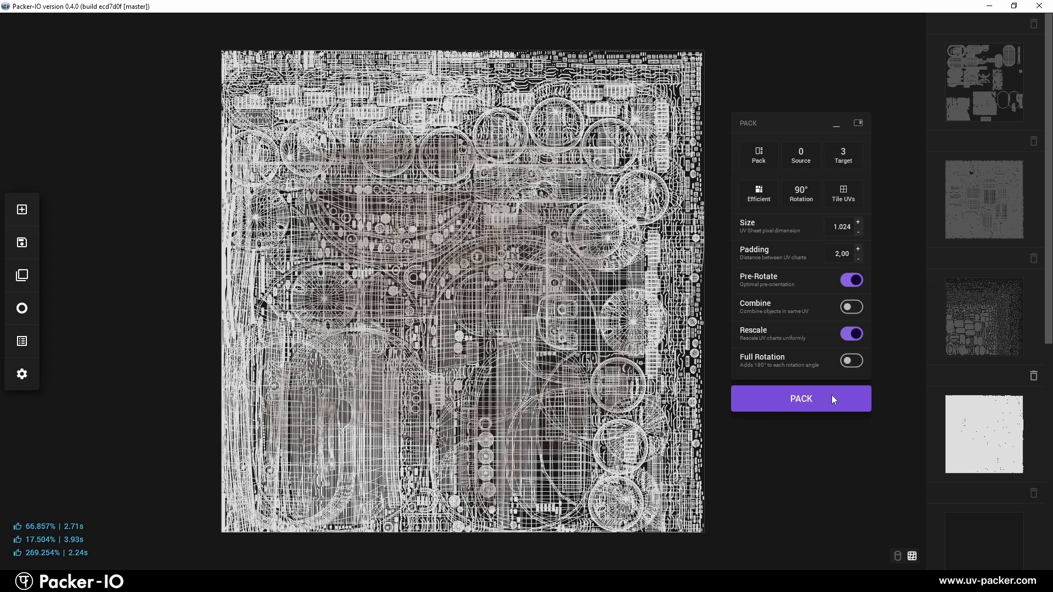
Step: Inspect the tires', detail object's and body's UVs individually in Scene Assets
click(28, 339)
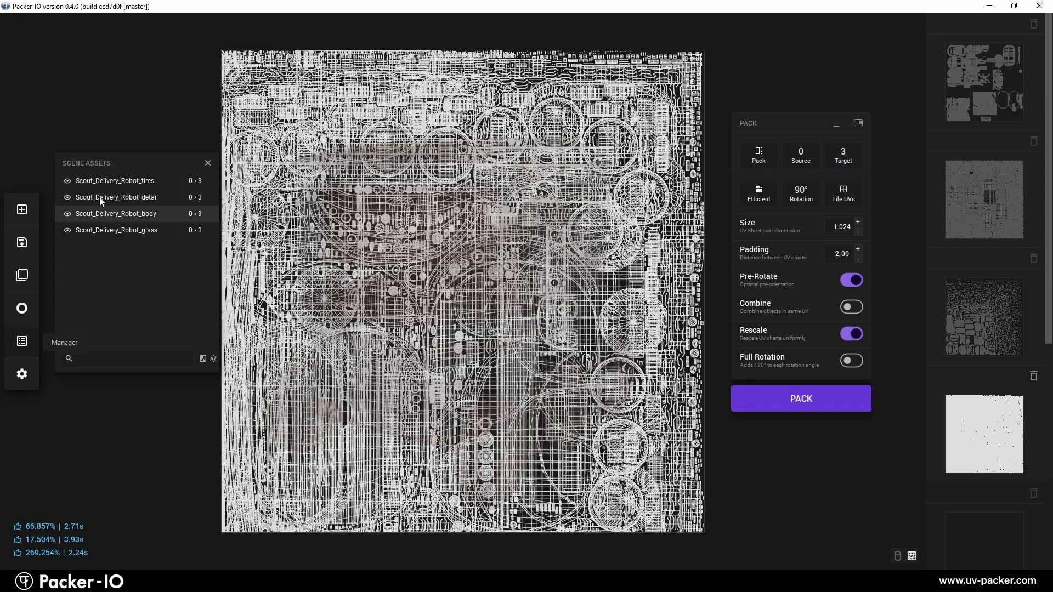
click(110, 183)
click(116, 200)
click(118, 212)
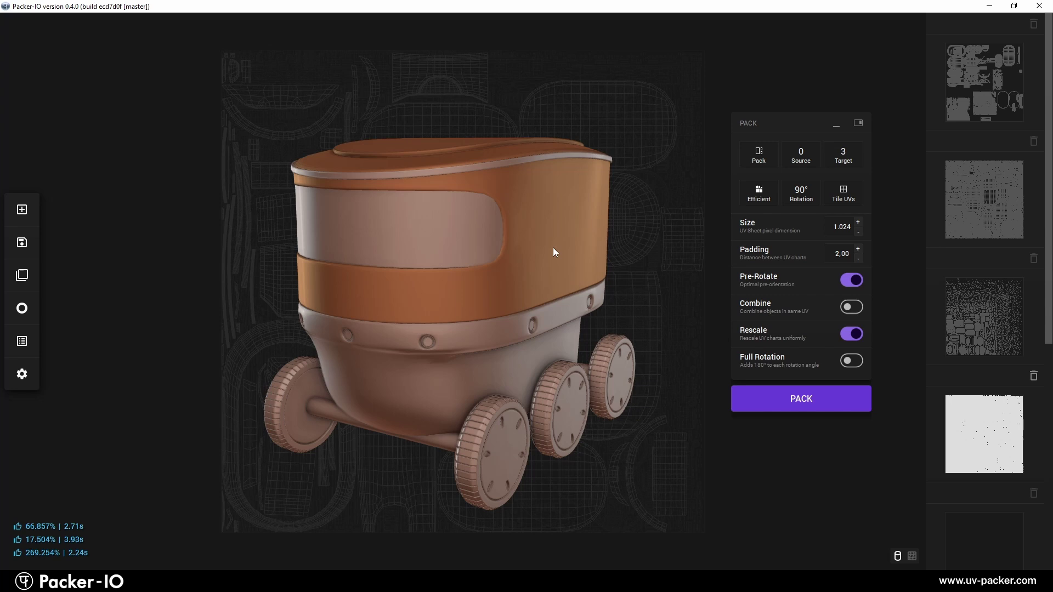
Step: Re-enable Combine and set the target channel to 4
click(851, 307)
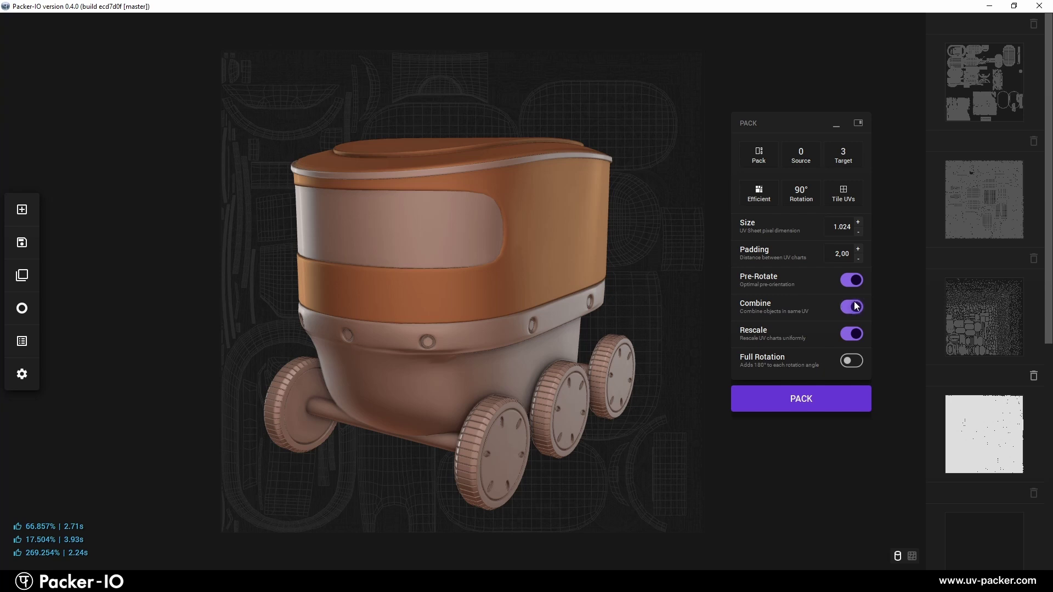
click(848, 156)
click(846, 241)
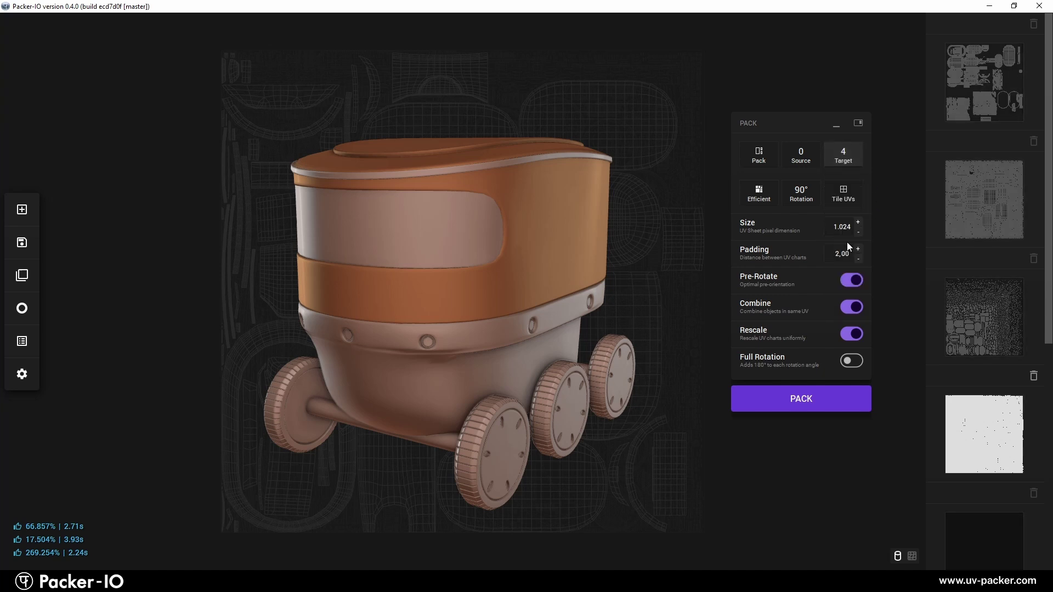
Step: Pack into channel 4, swap it into slot four, then clear, copy and shift channels up
click(831, 395)
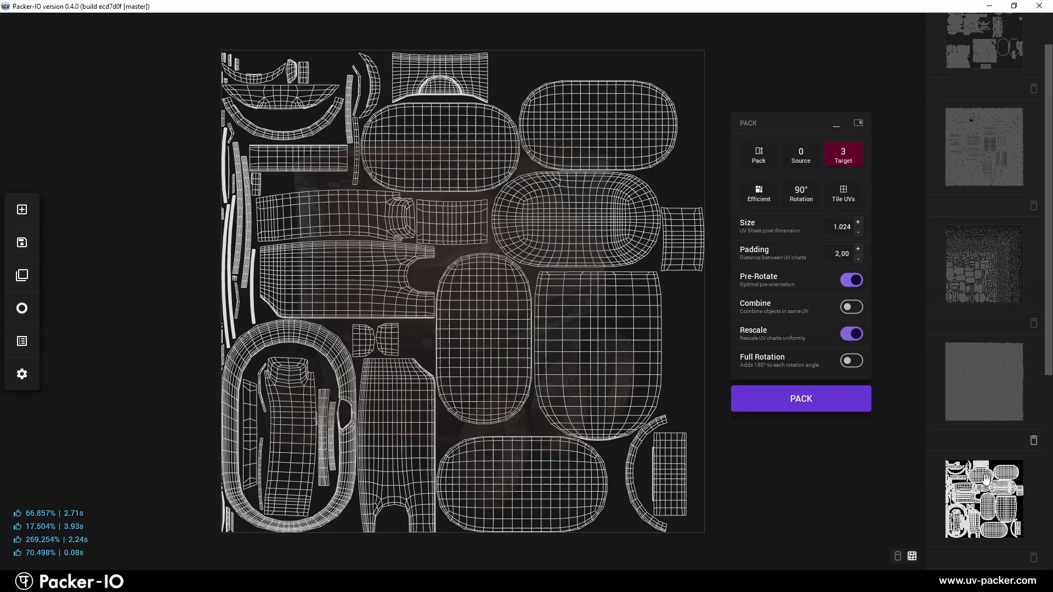
drag(986, 481, 1007, 148)
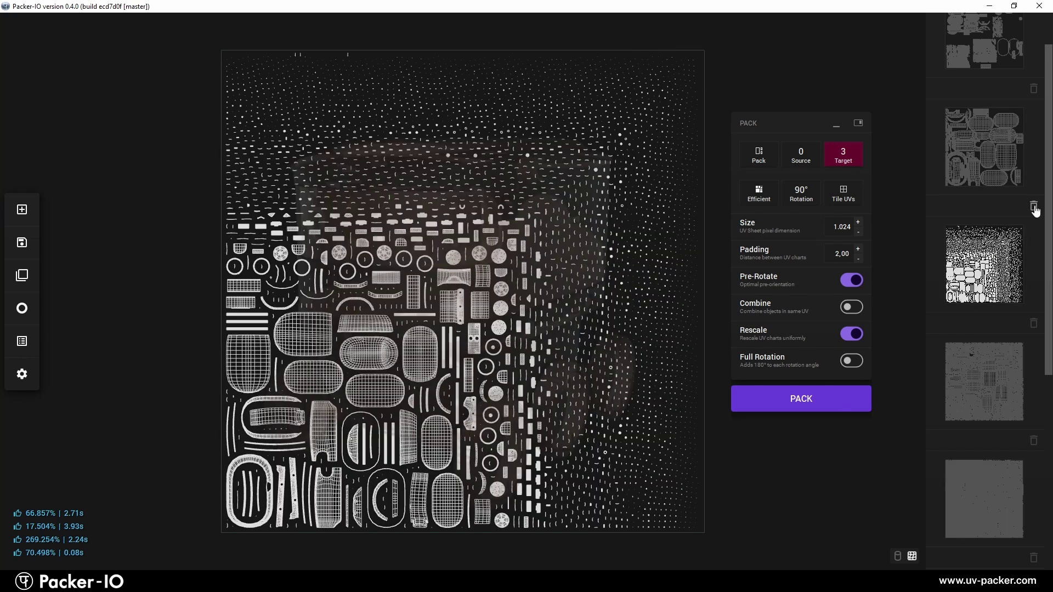
click(1034, 207)
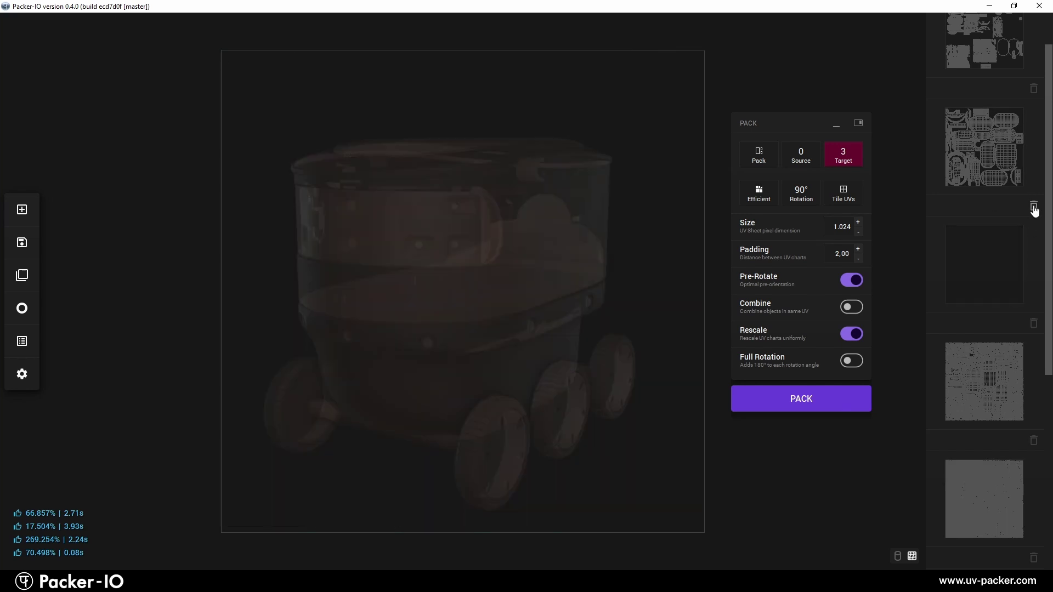
drag(1009, 368, 1007, 288)
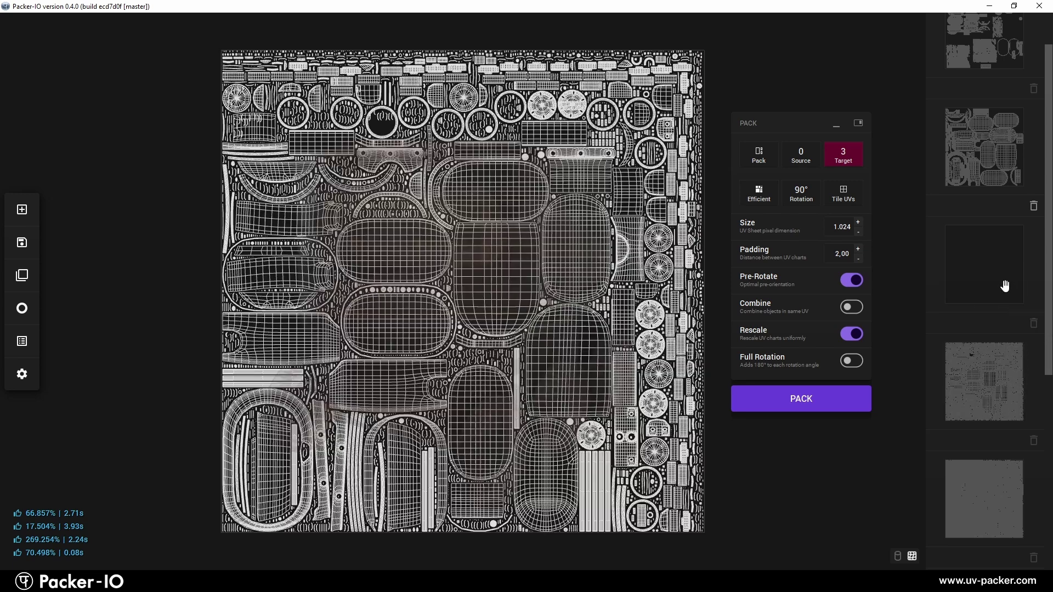
click(1033, 323)
drag(1004, 466, 1003, 366)
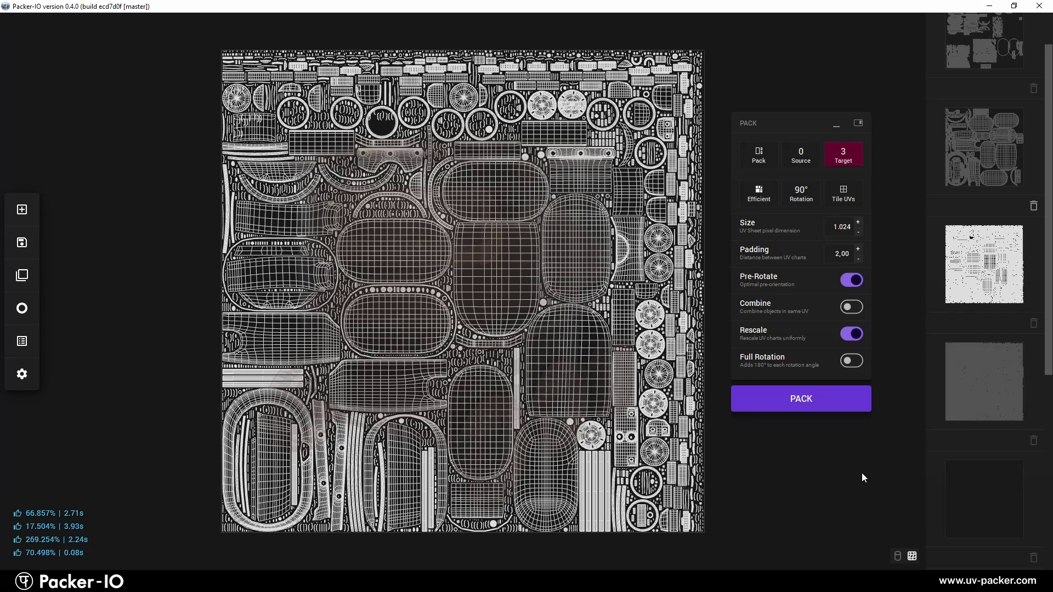
scroll(981, 141, up, 2)
Step: Rename the four channels to 'UV Channel 0', 'Body', 'AllTogether' and 'Substance'
click(962, 26)
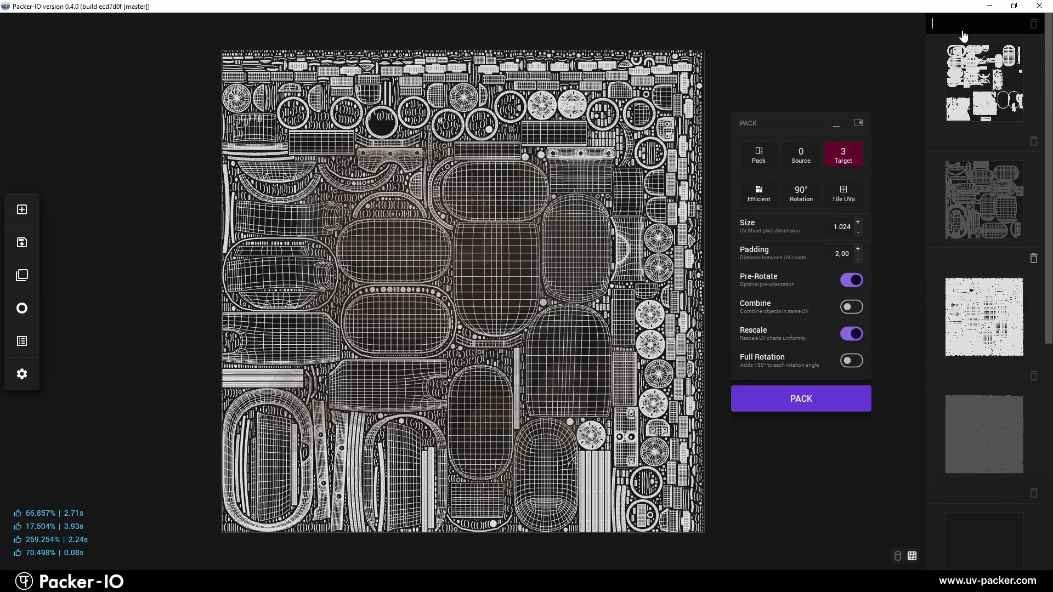
text(UV Channel 0)
click(963, 141)
text(Body)
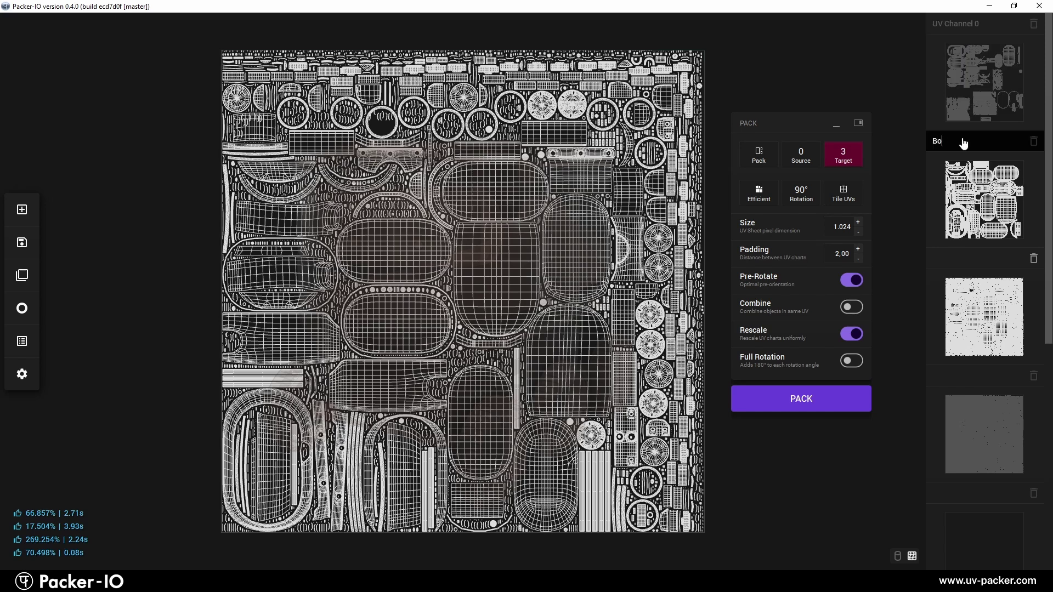
click(984, 260)
text(AllTogether)
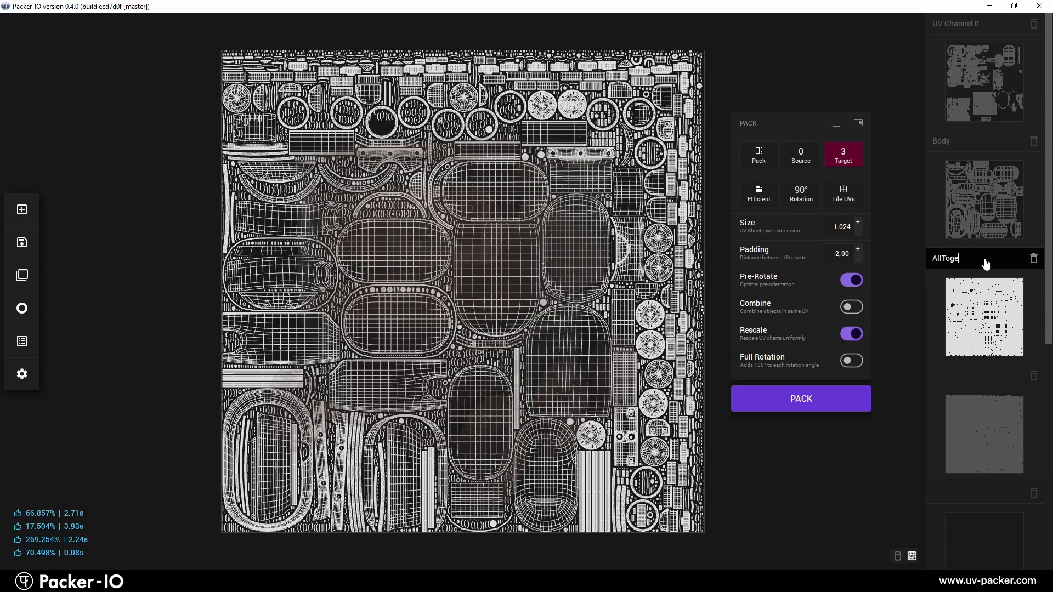
click(981, 376)
text(Substance)
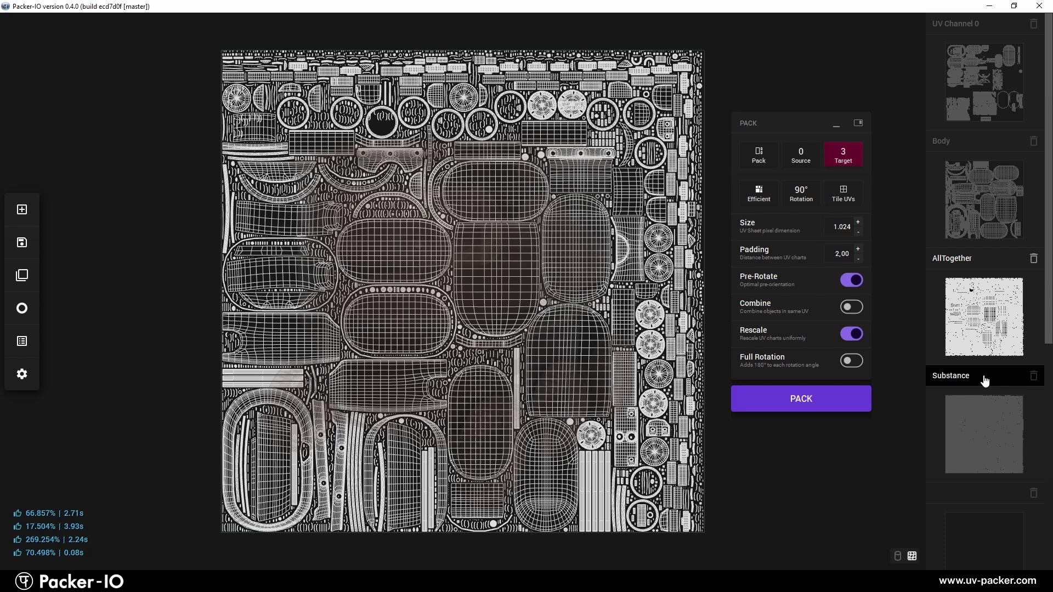
click(908, 264)
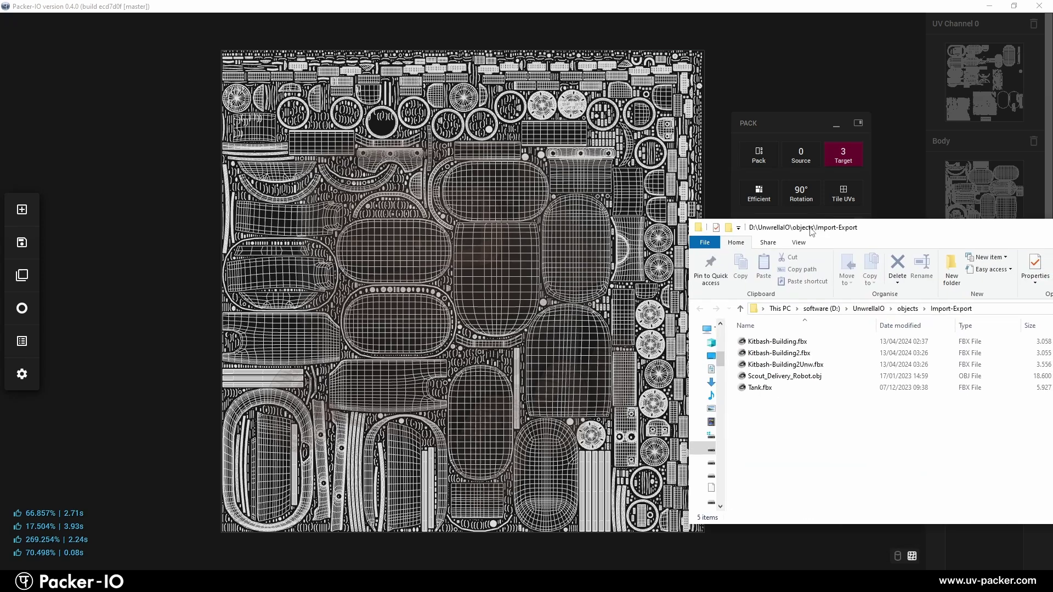
Step: Drag Tank.fbx from Explorer into Packer-IO and orbit the tank to a three-quarter view
click(745, 388)
drag(743, 393, 550, 324)
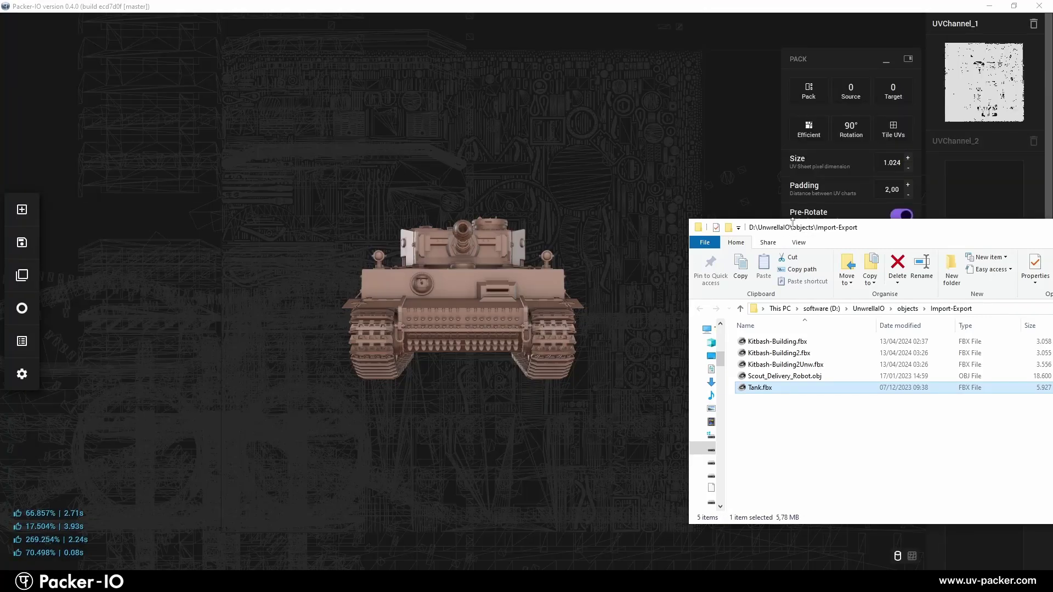
click(728, 190)
drag(618, 268, 509, 310)
scroll(509, 285, up, 5)
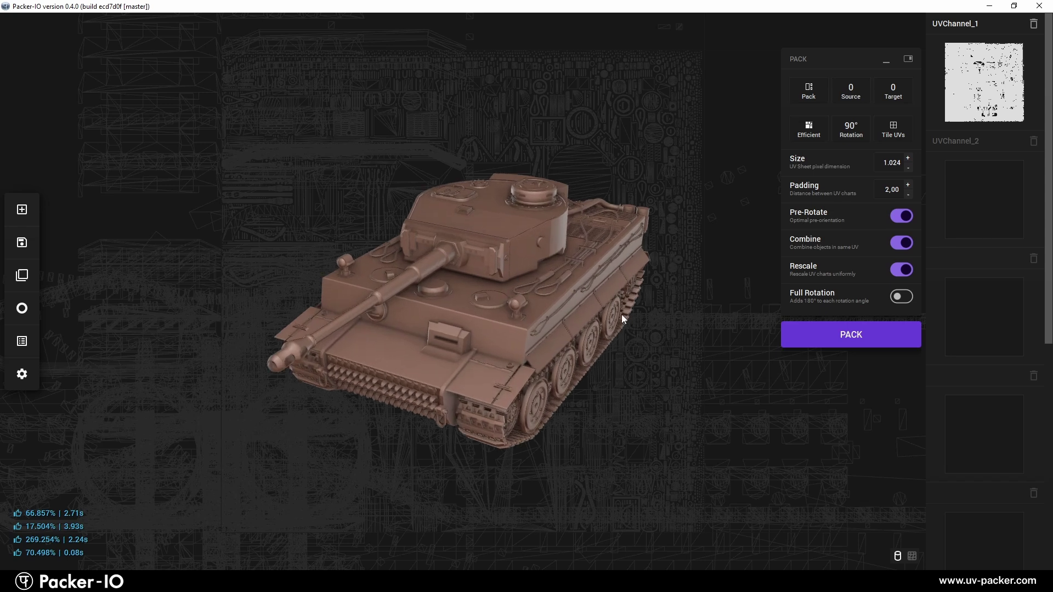
Step: Pack the tank turret's UVs into target channel 1
click(524, 248)
click(899, 90)
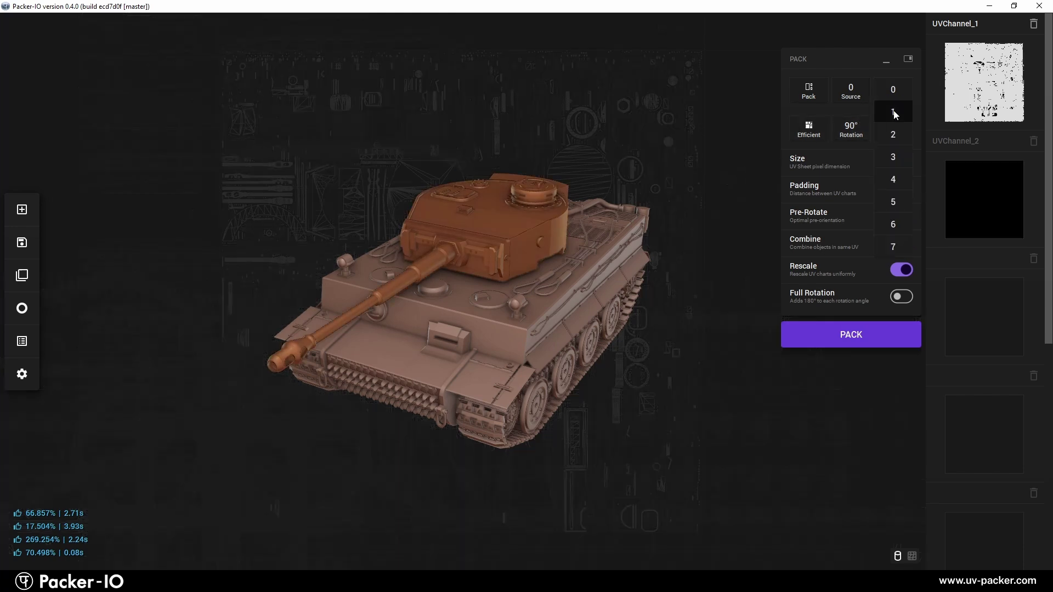
click(893, 112)
click(873, 327)
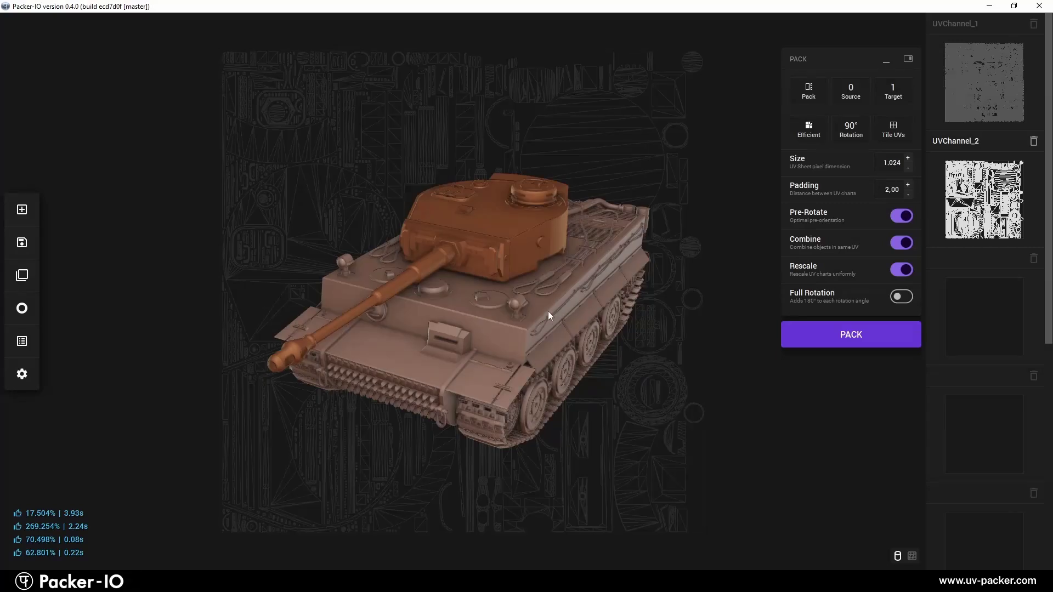
Step: Pack the tank hull's UVs into target channel 2
click(547, 311)
click(893, 92)
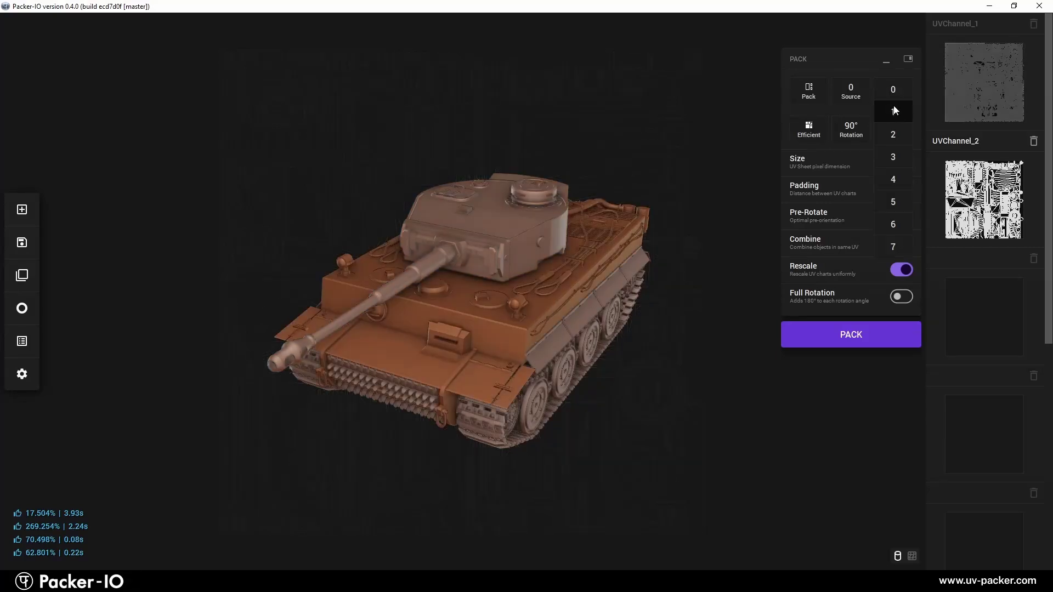
click(892, 135)
click(884, 337)
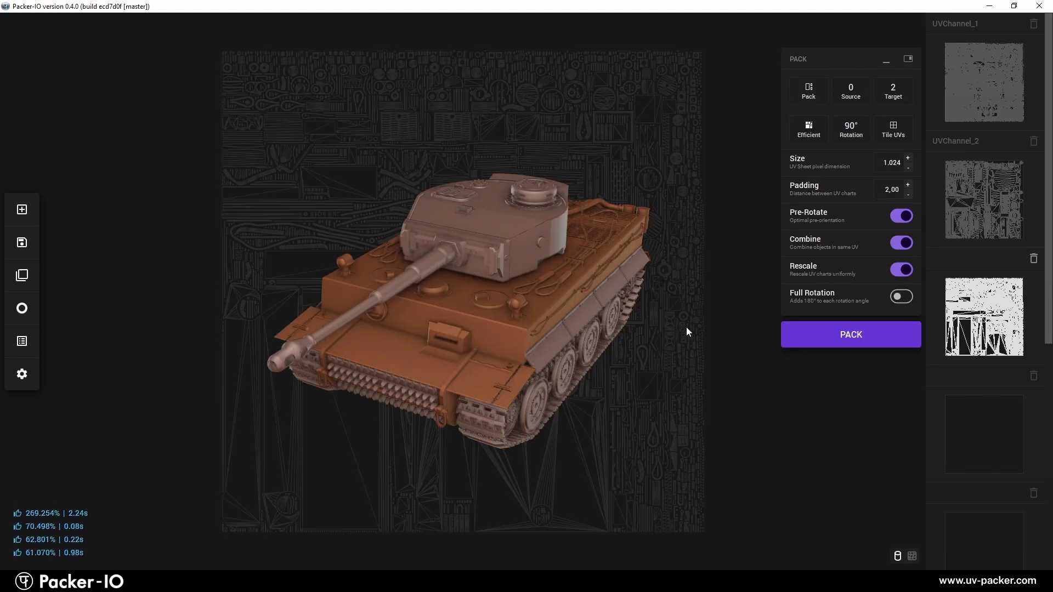
Step: Swap the UVChannel_2 layout with the third channel and view the tank's packed UVs
click(548, 237)
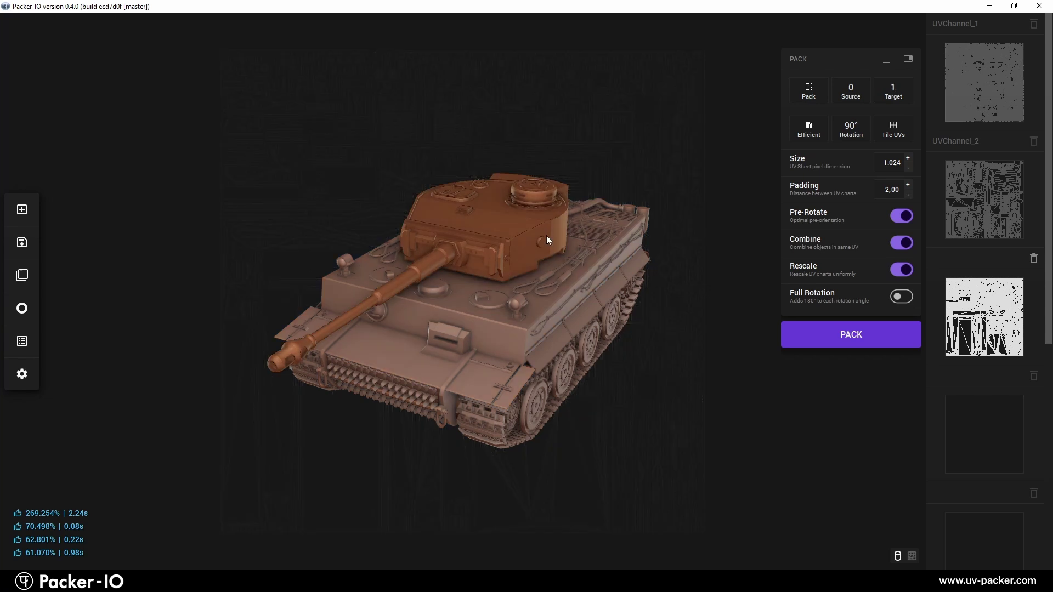
drag(1002, 228, 1002, 327)
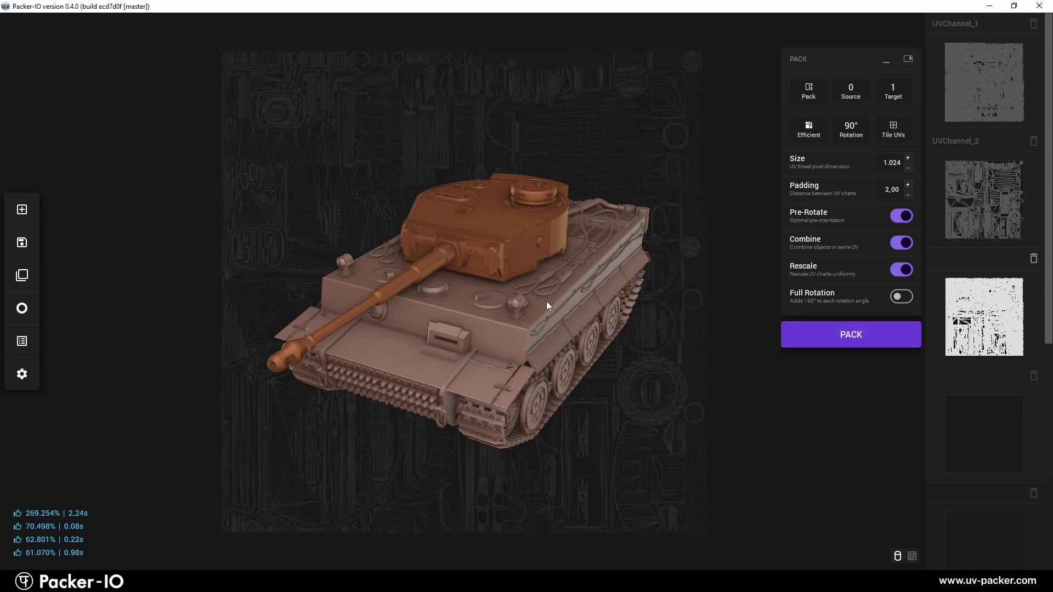
click(597, 292)
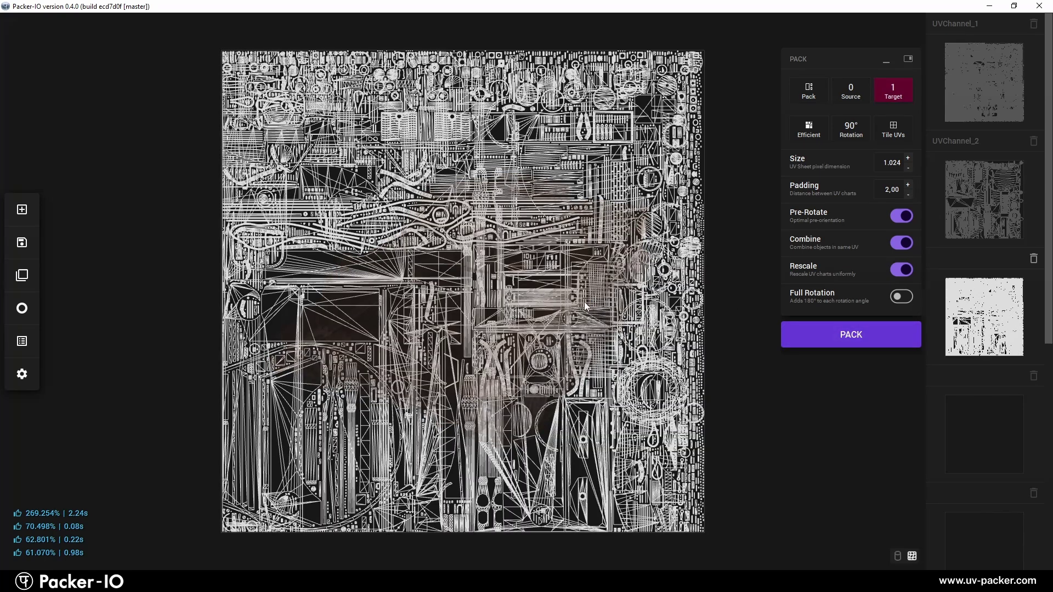
Step: Compare the Turret_001 and Body_001 UVs from the scene assets list
click(34, 343)
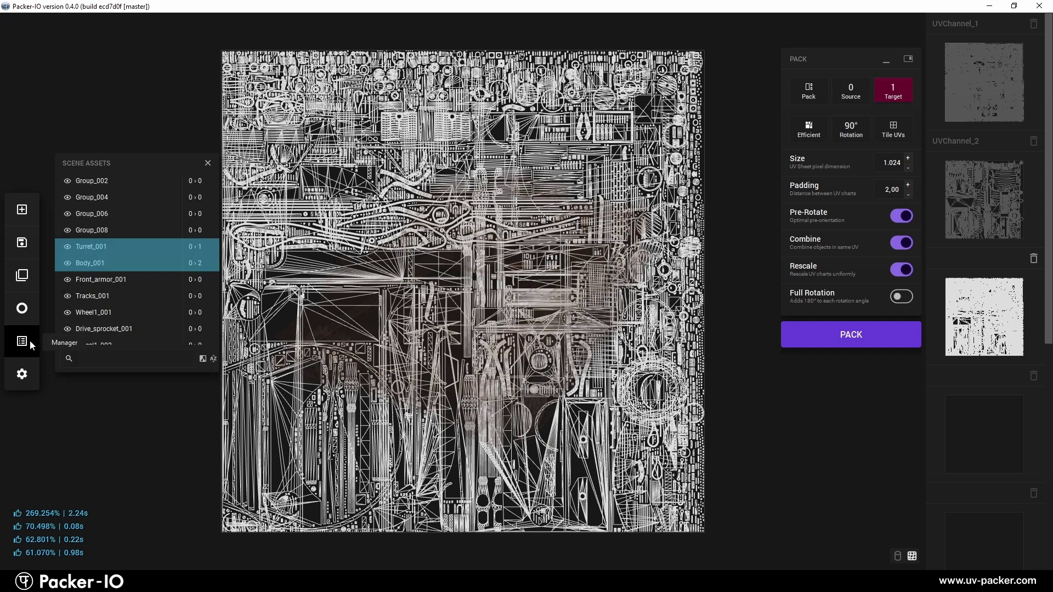
click(90, 248)
click(87, 263)
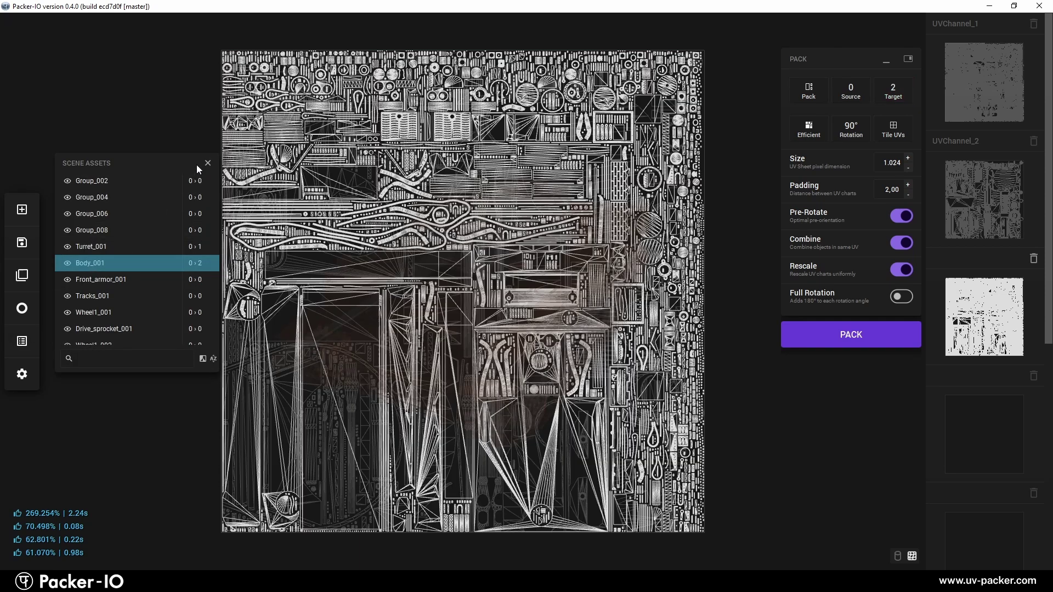
click(207, 163)
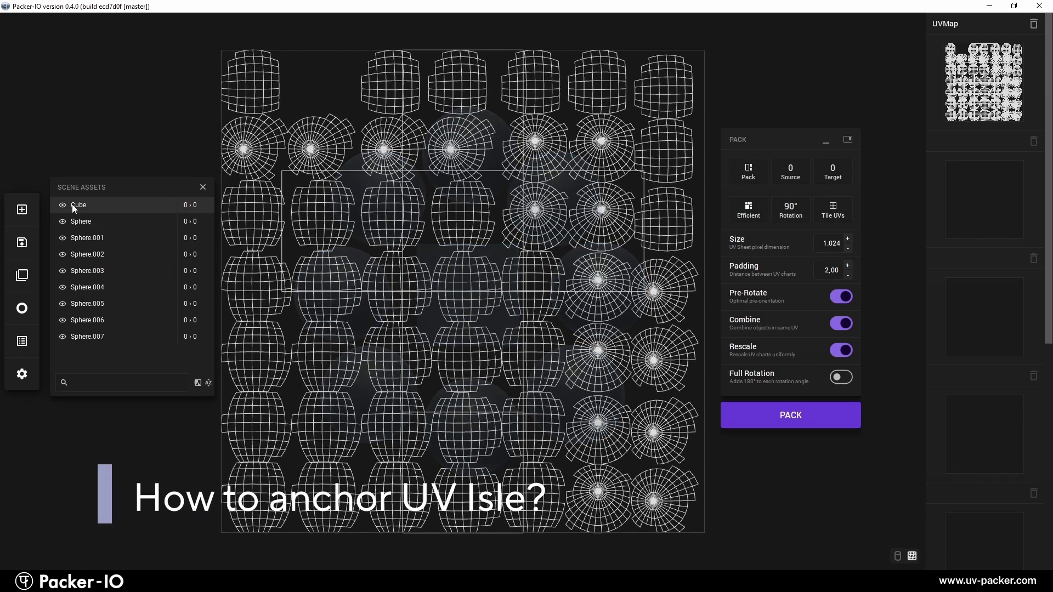
Step: Anchor the Cube with Keep mode on target 1, then pack all spheres around it into channel 1
click(108, 205)
click(88, 220)
shift+click(96, 337)
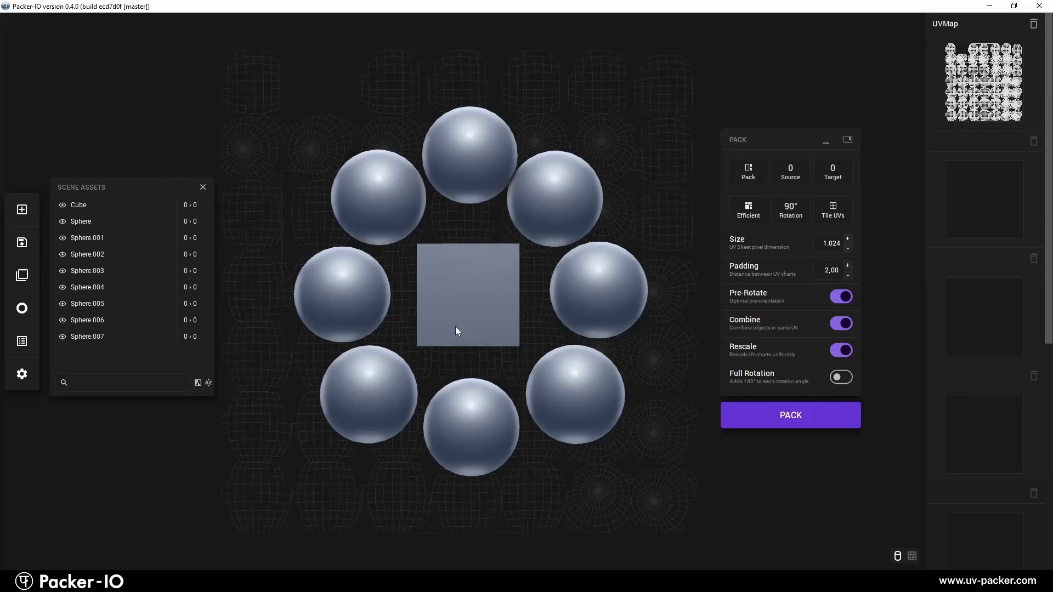
click(482, 316)
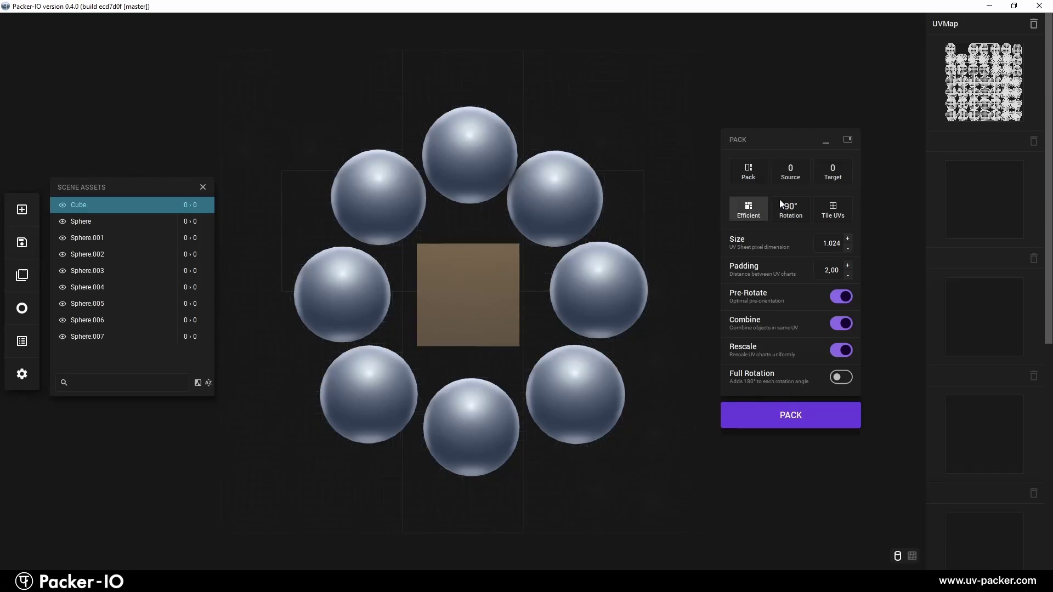
click(747, 171)
click(829, 172)
click(832, 196)
shift+click(96, 337)
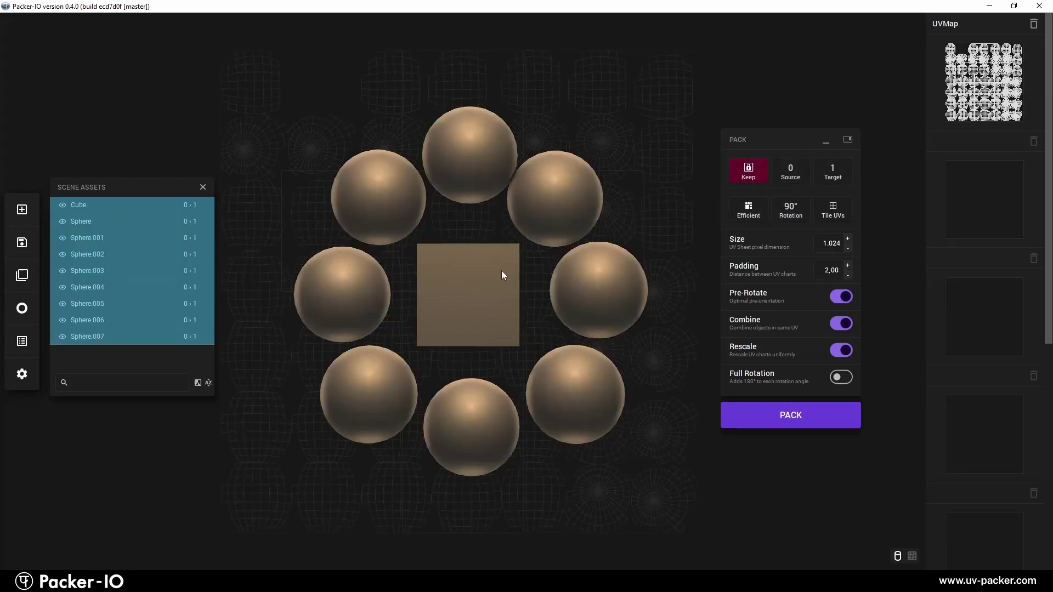
click(765, 420)
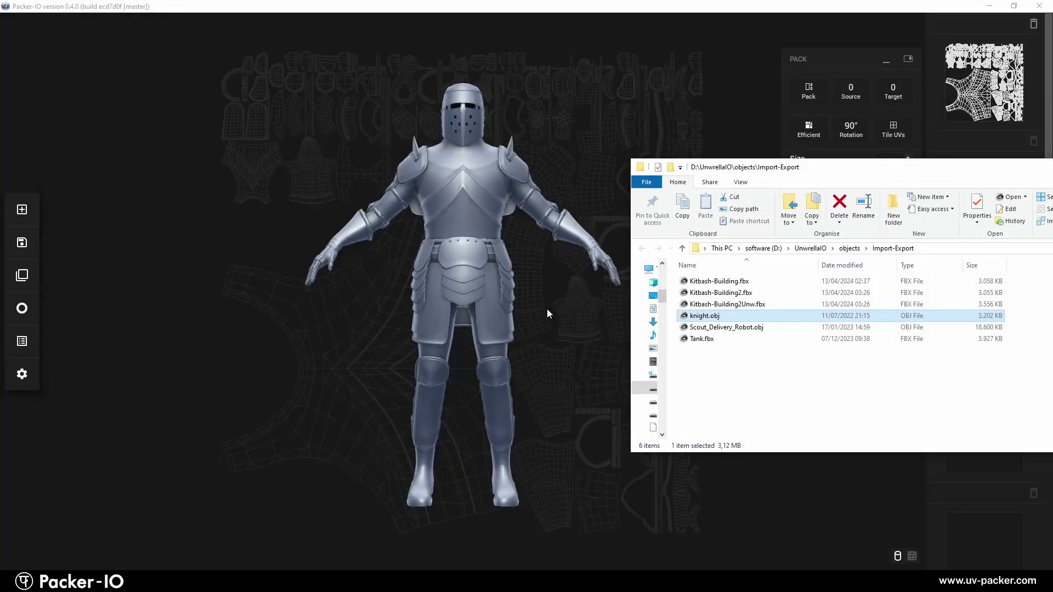
Step: Load the knight armor and pack its torso in Keep mode into target channel 1
click(551, 311)
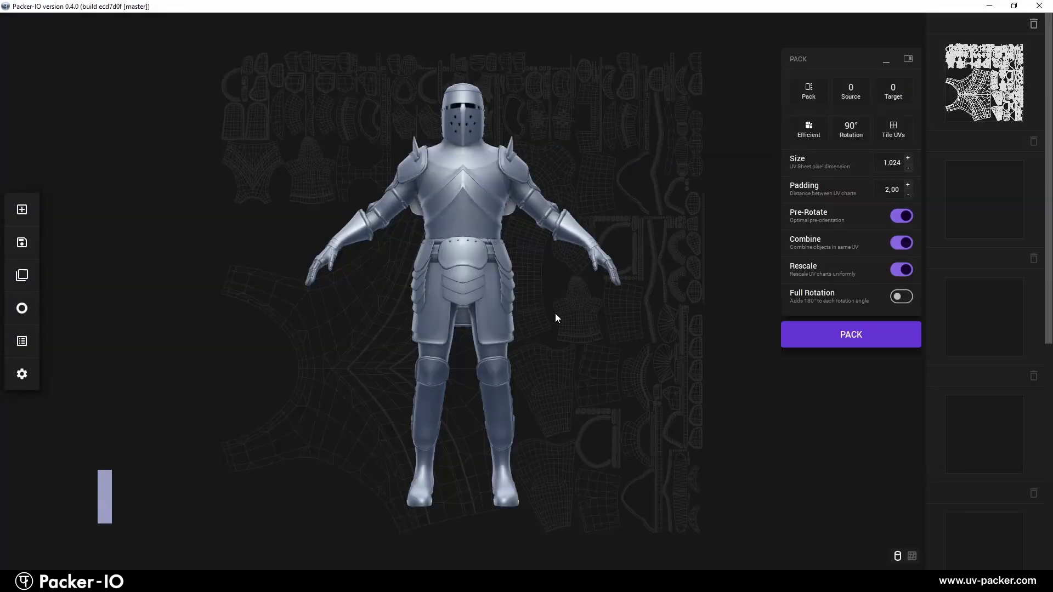
drag(633, 259, 613, 238)
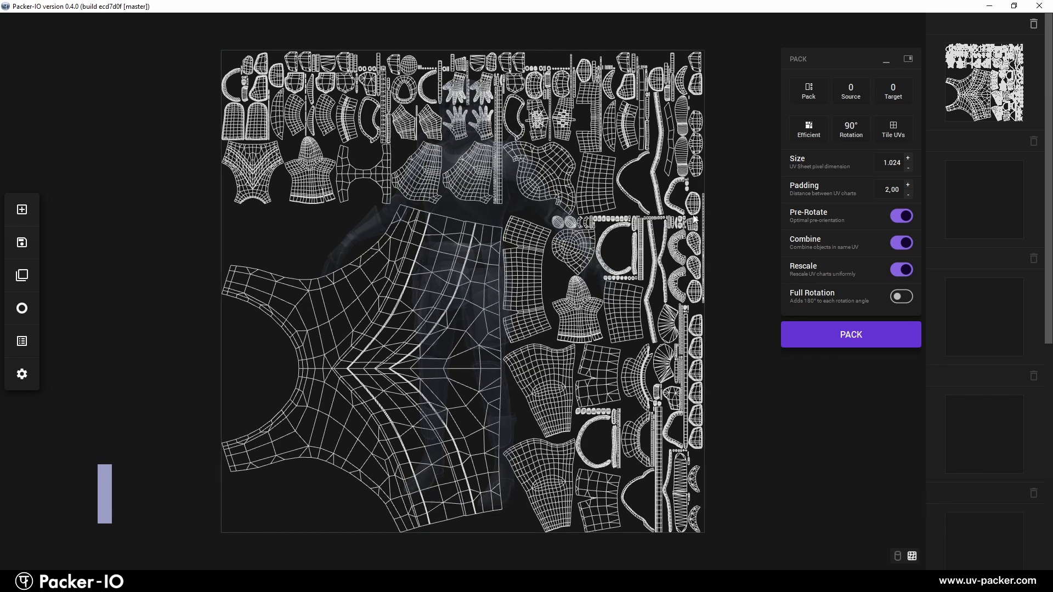
click(492, 222)
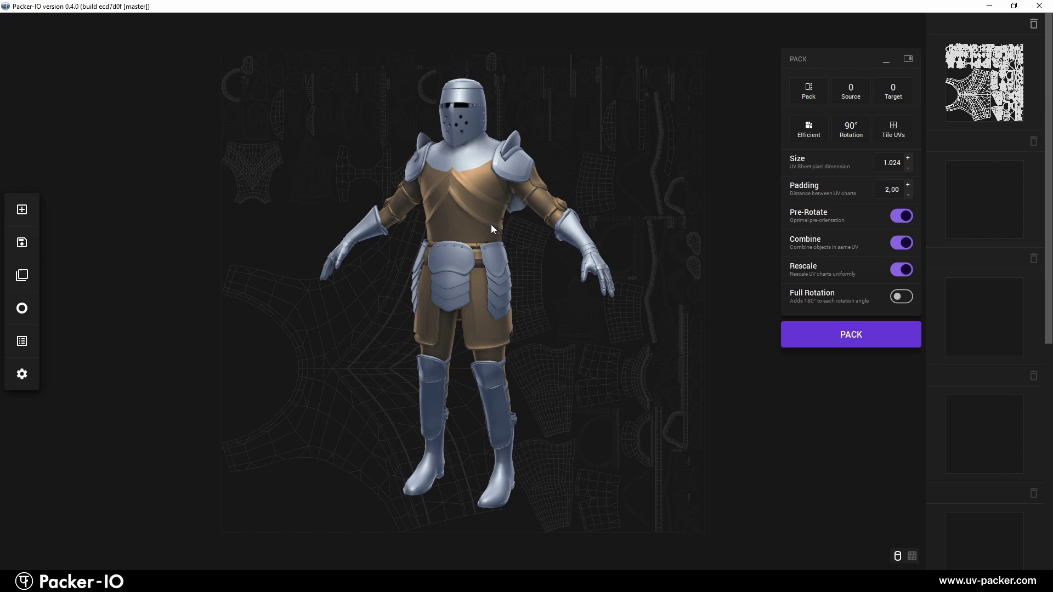
click(808, 90)
click(811, 114)
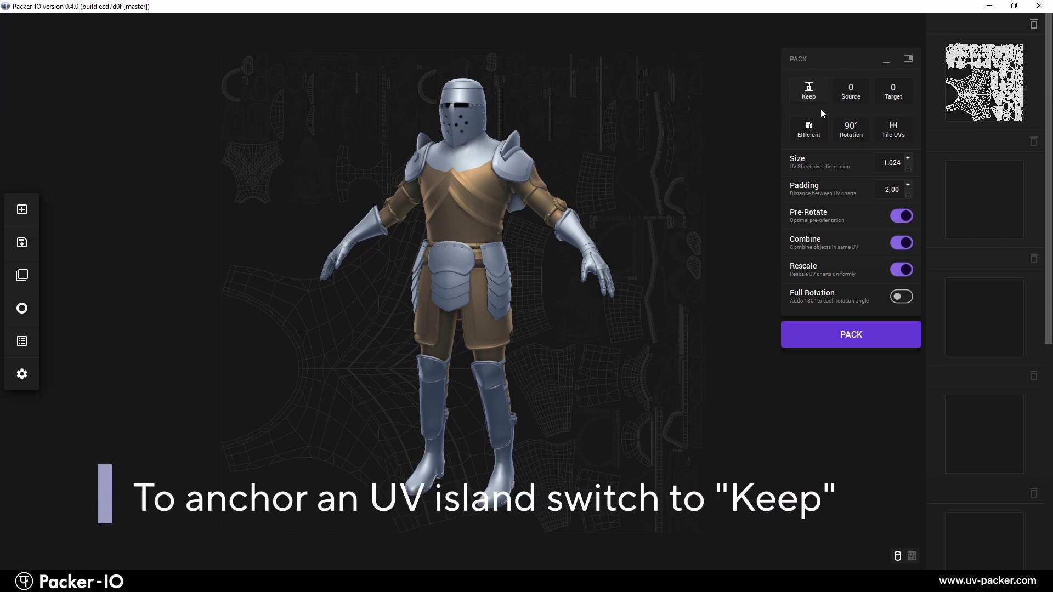
click(892, 92)
click(894, 111)
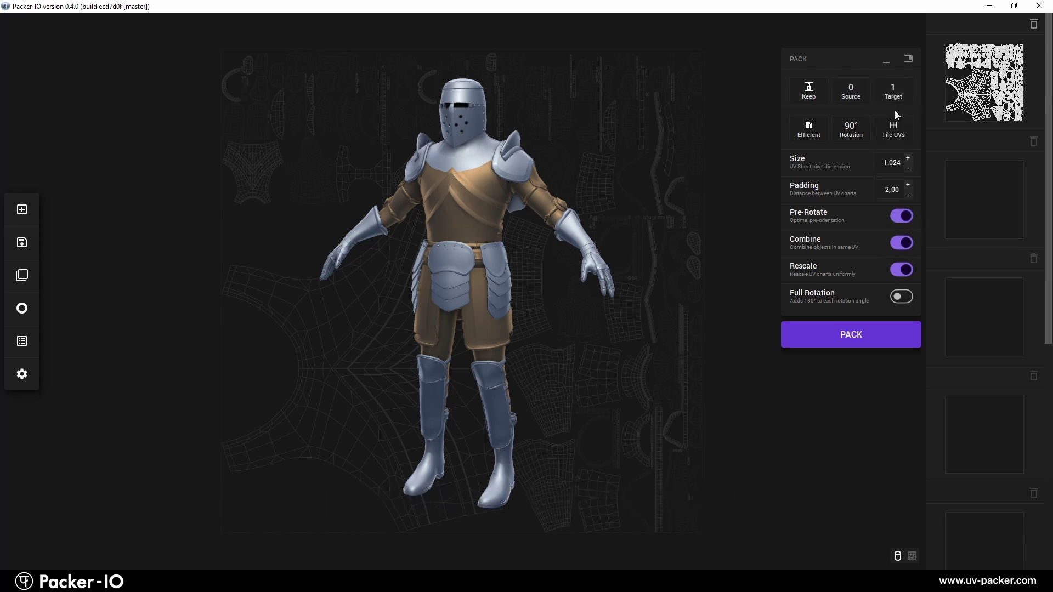
click(907, 341)
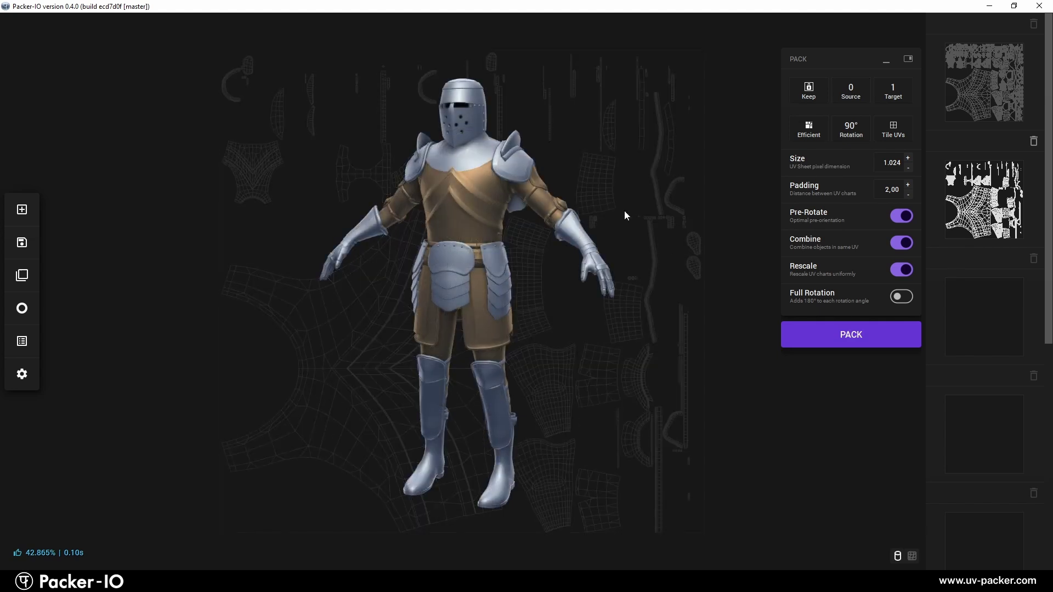
Step: Set the Boots through Spaulders armor parts to target channel 1
click(30, 344)
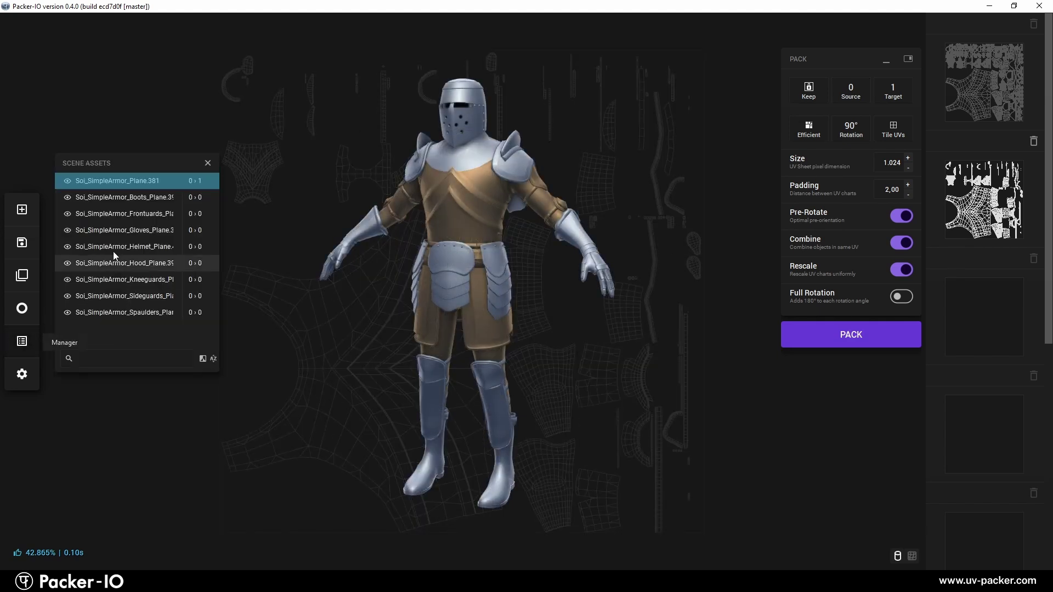
click(137, 197)
shift+click(143, 310)
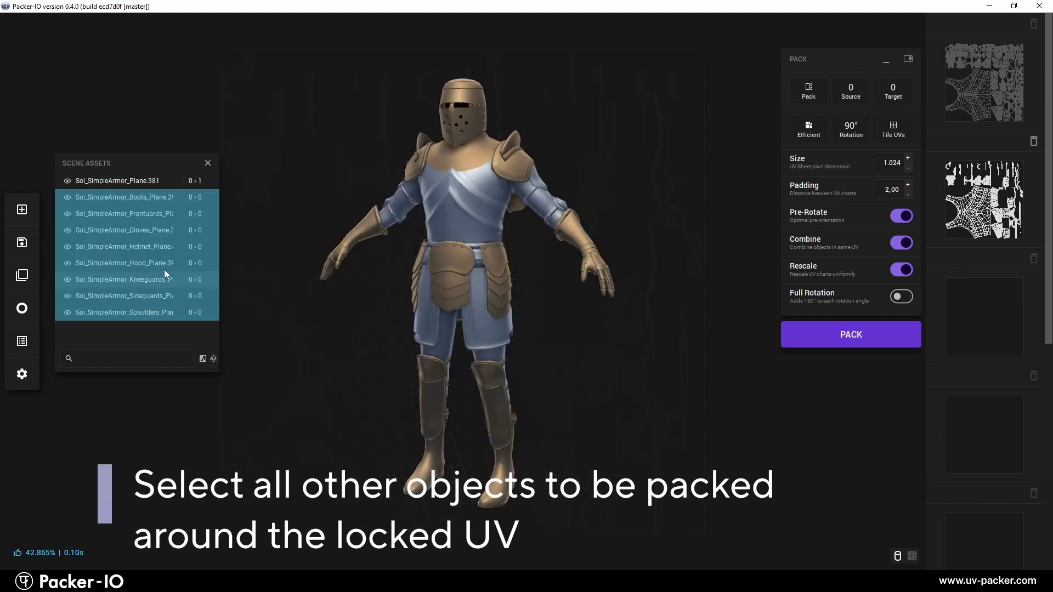
click(207, 163)
click(889, 91)
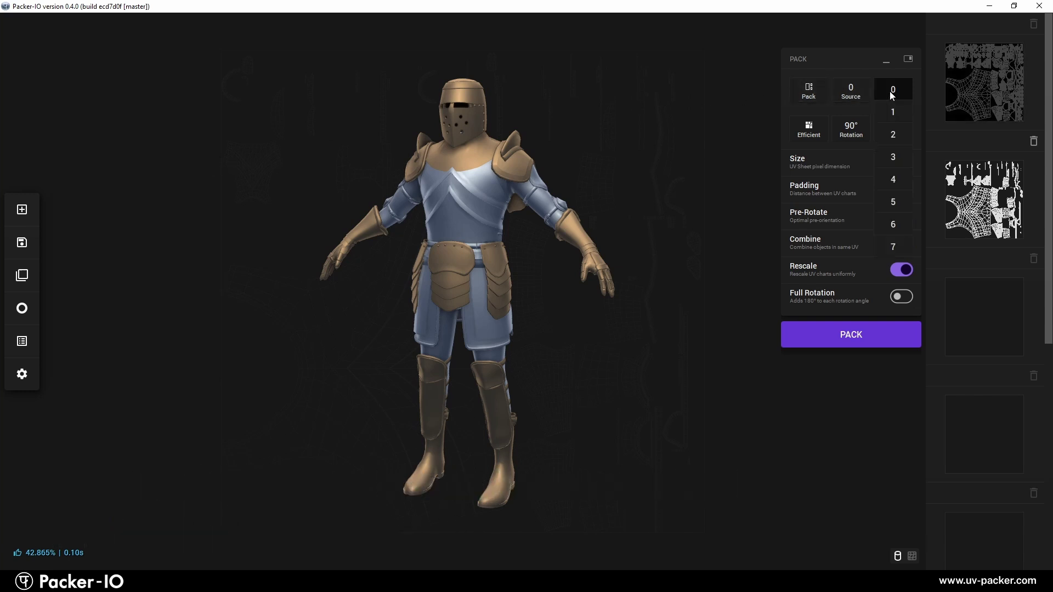
click(894, 113)
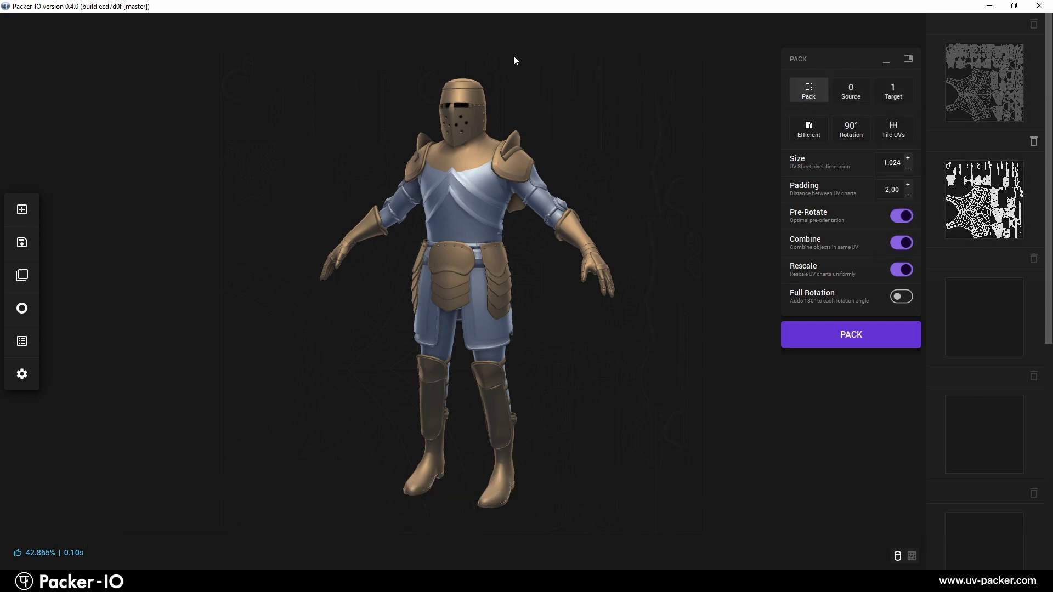
Step: Select all nine armor parts, from the torso Soi_SimpleArmor_Plane.381 onward
click(31, 341)
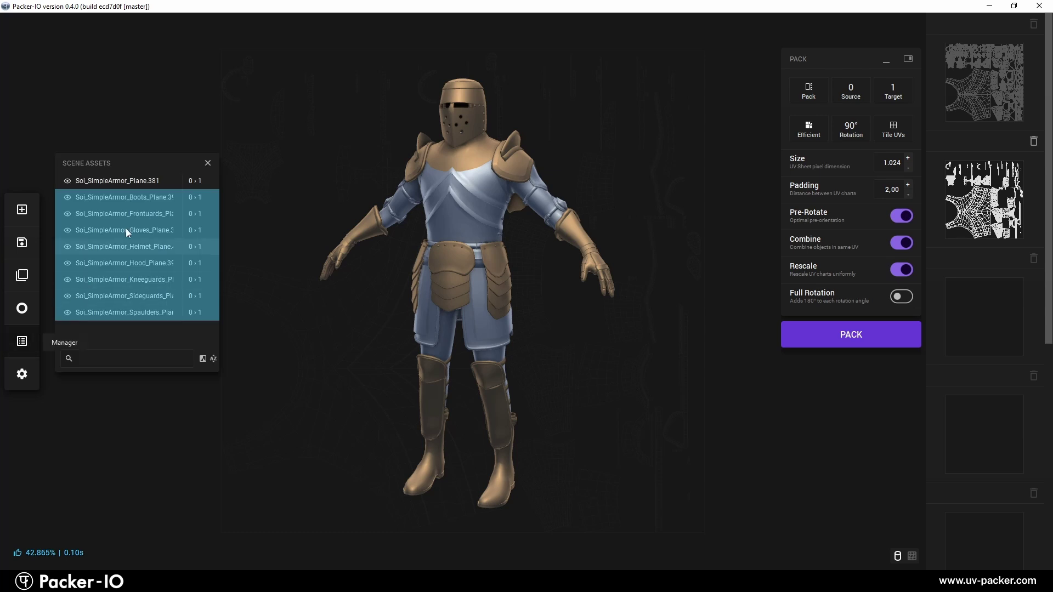
click(139, 180)
shift+click(153, 312)
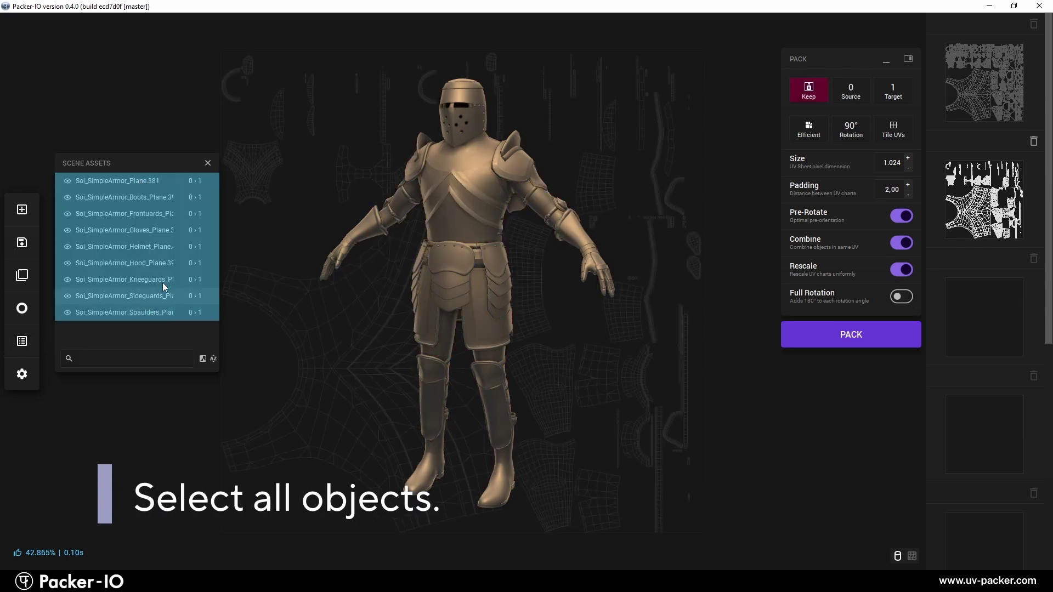
click(207, 164)
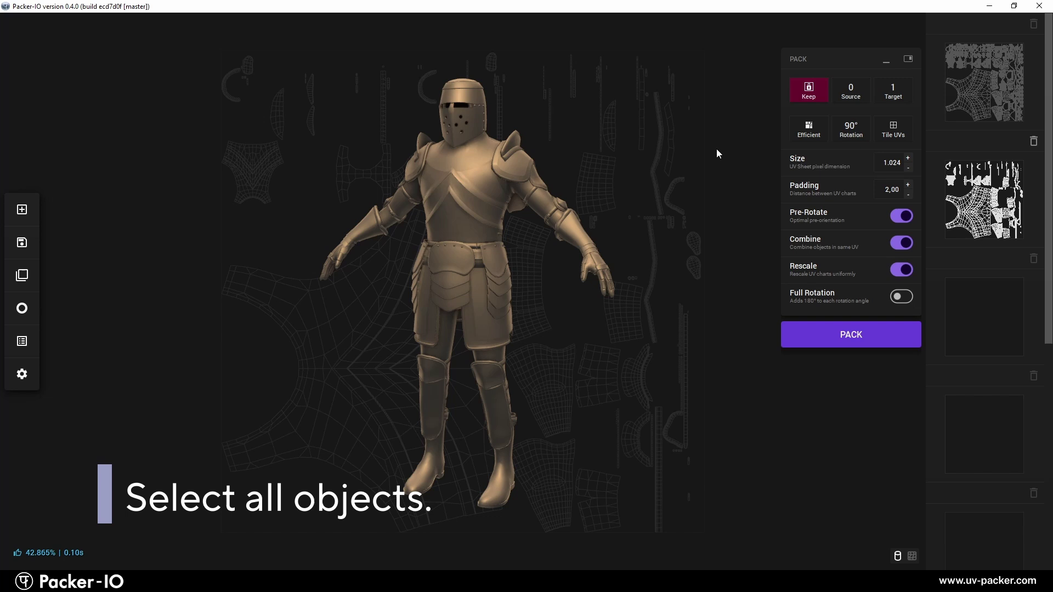
Step: Pack all armor parts around the kept torso (65.526%) and compare the first and second results
click(877, 336)
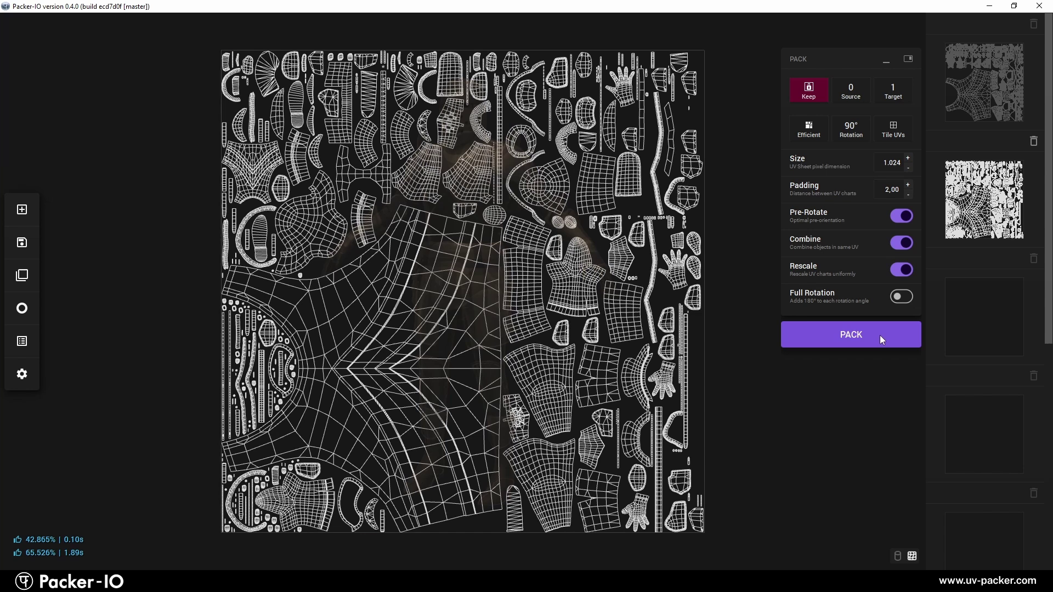
click(1003, 98)
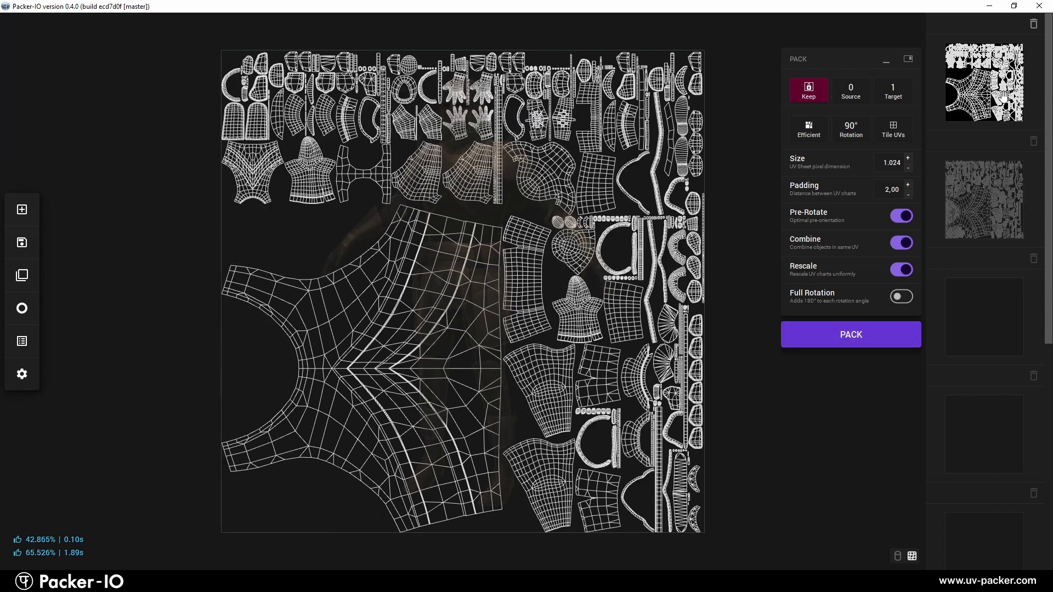
click(1005, 193)
click(997, 87)
click(1002, 184)
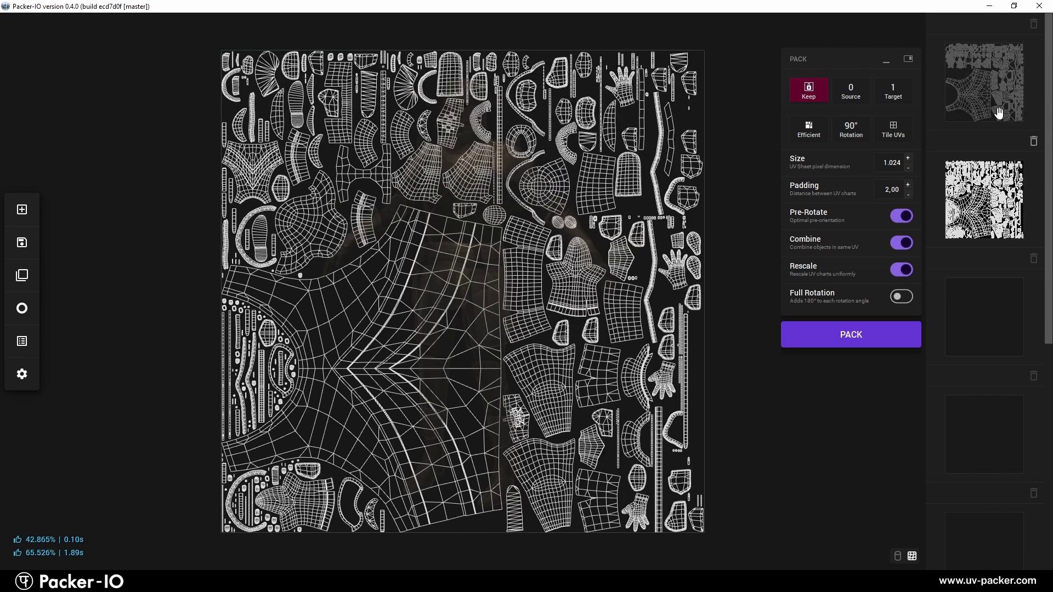
click(999, 83)
click(1001, 178)
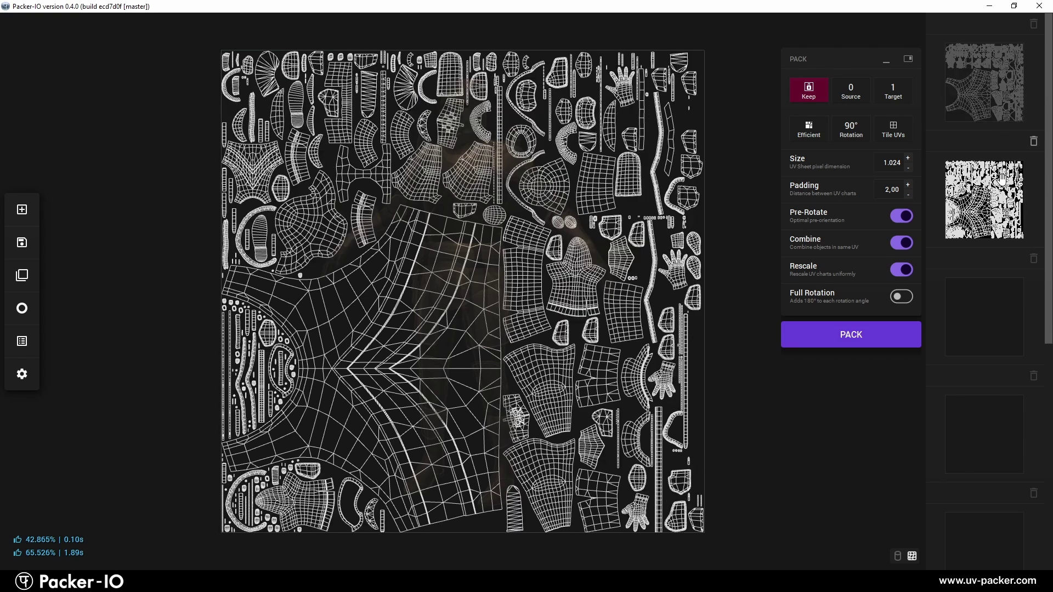